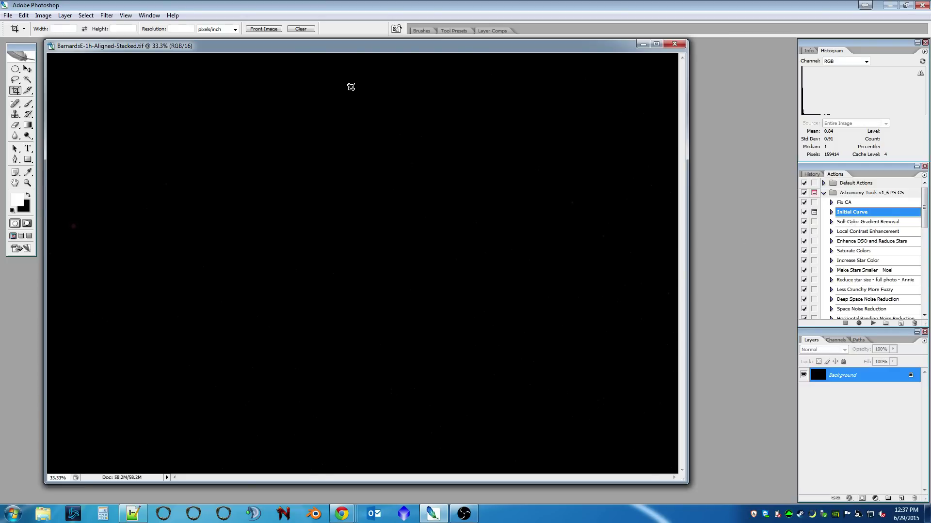
Crop a thin strip off the bottom-right edges, shrinking the document from 58.2M to 56.0M
drag(263, 50, 263, 53)
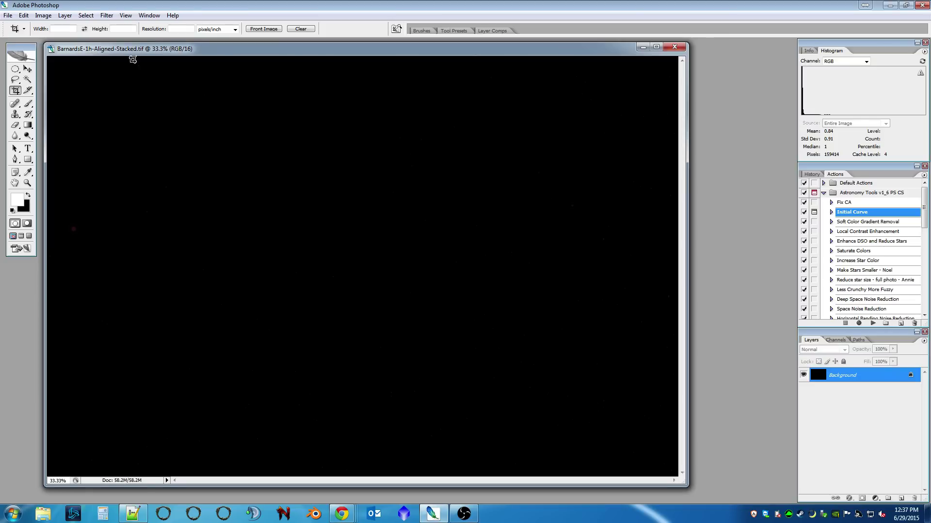
drag(688, 486, 56, 65)
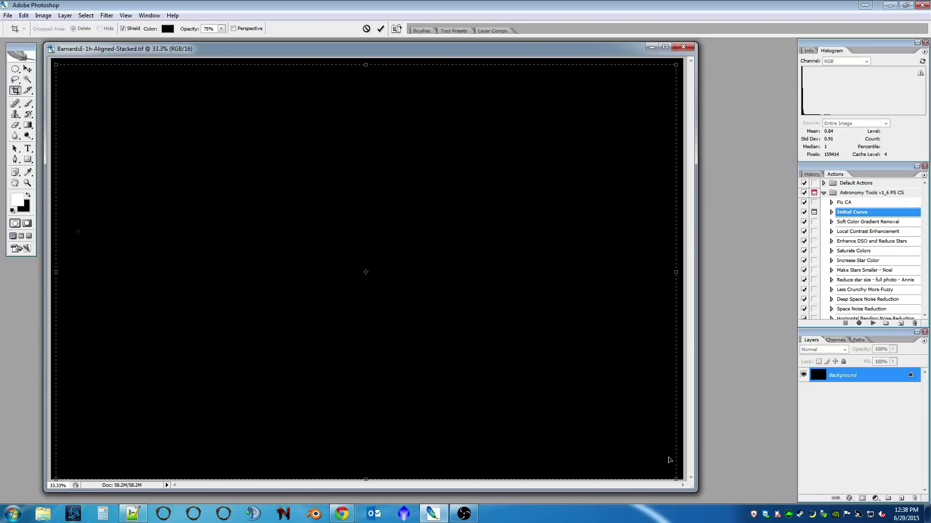
drag(674, 473, 676, 470)
double_click(344, 255)
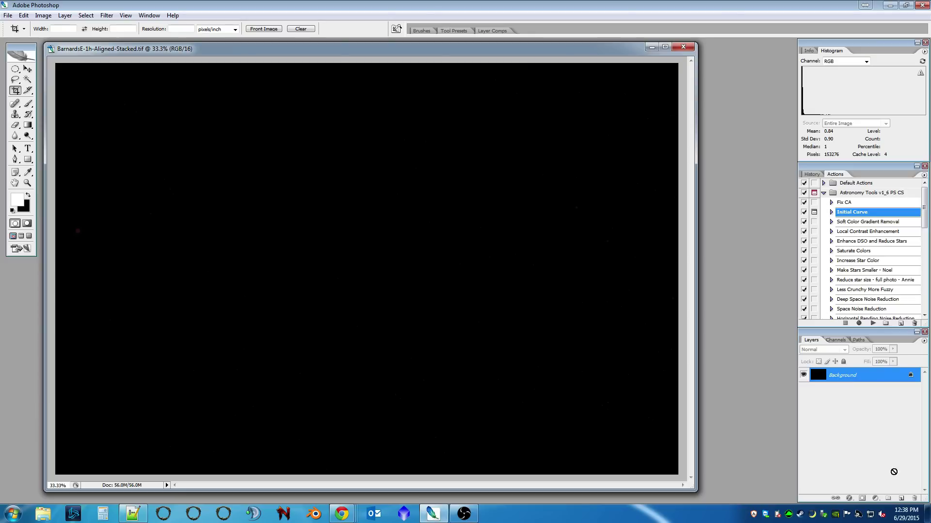
Duplicate the Background layer and name the copy L&C
drag(895, 476, 900, 498)
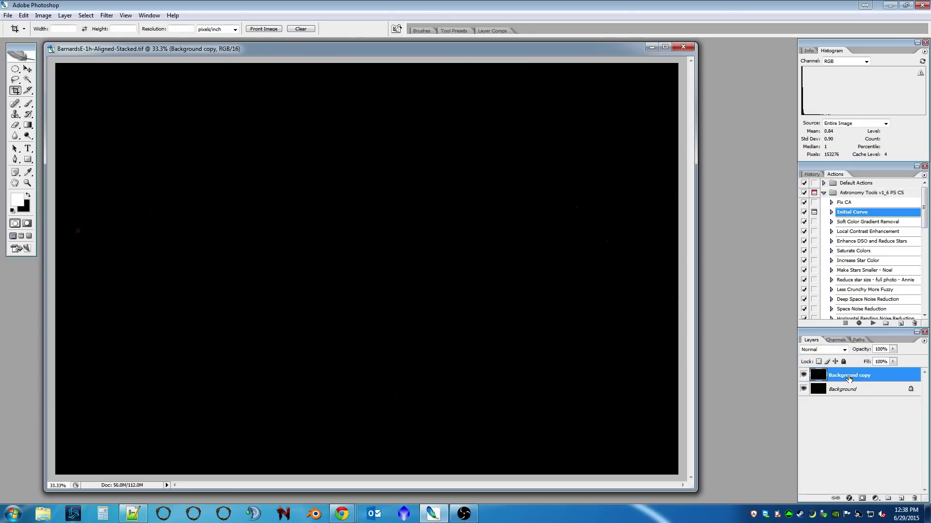
double_click(848, 376)
text(L&C)
key(Return)
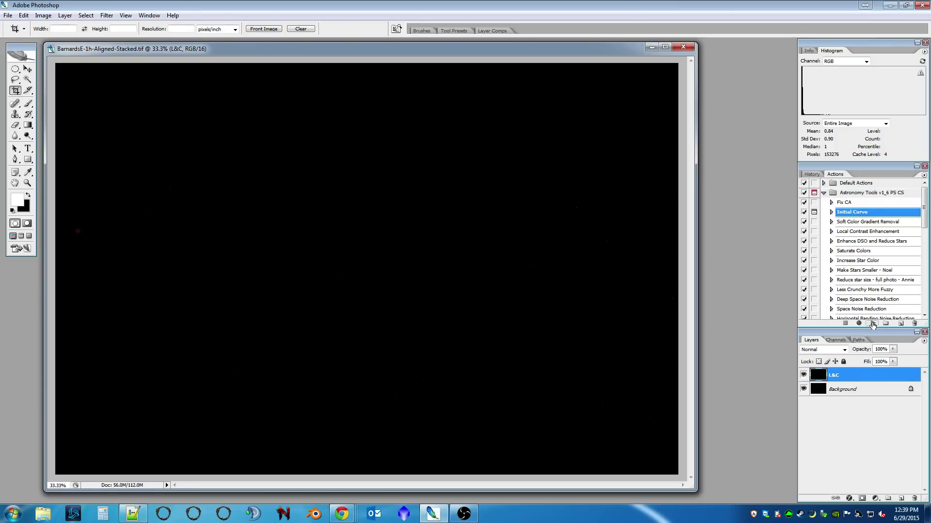
click(41, 15)
mouse_move(52, 39)
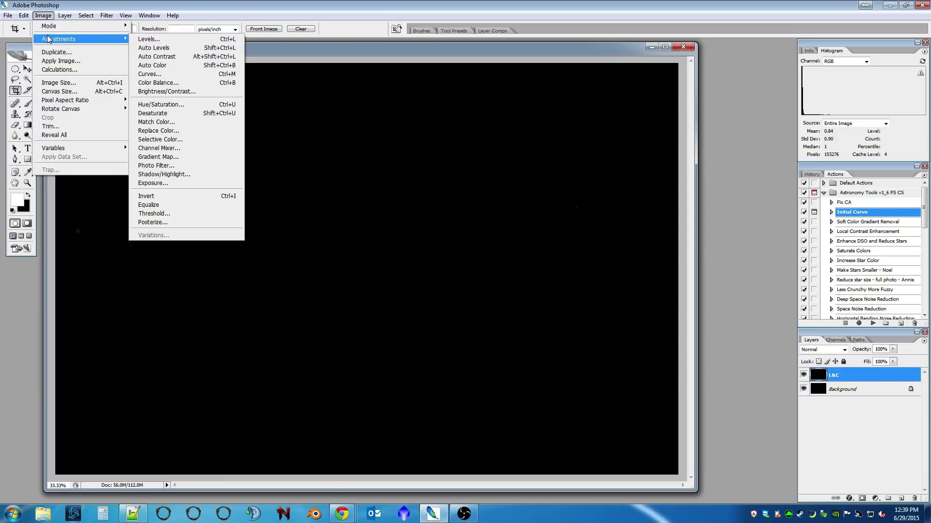
click(162, 74)
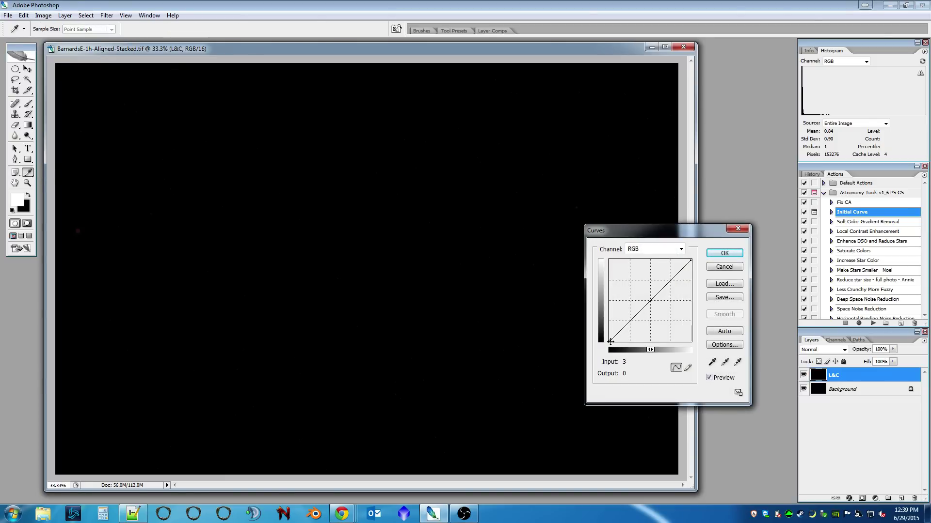
drag(609, 340, 608, 339)
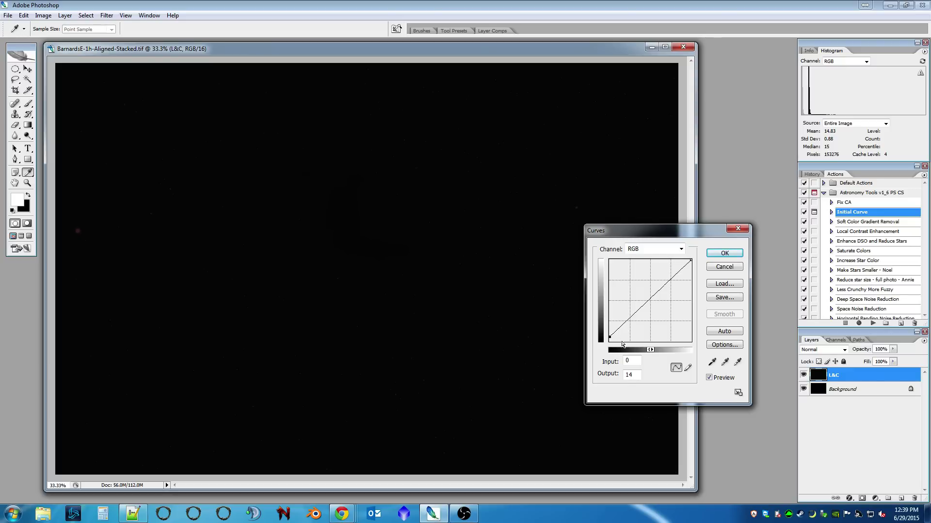
click(724, 344)
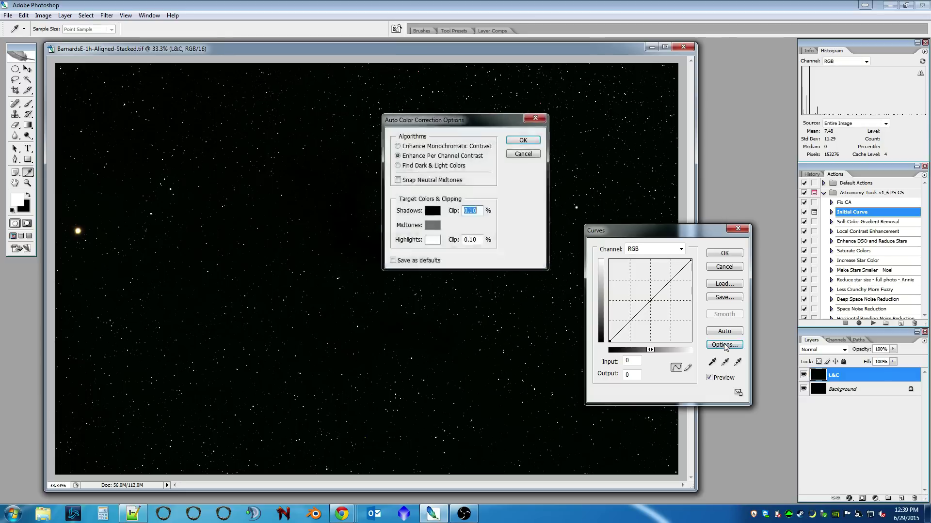
click(523, 154)
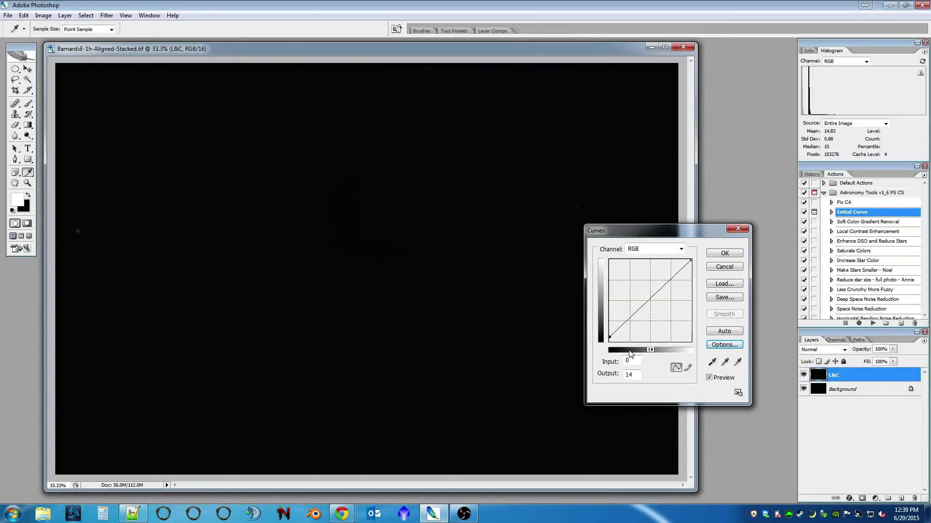
drag(641, 308, 617, 289)
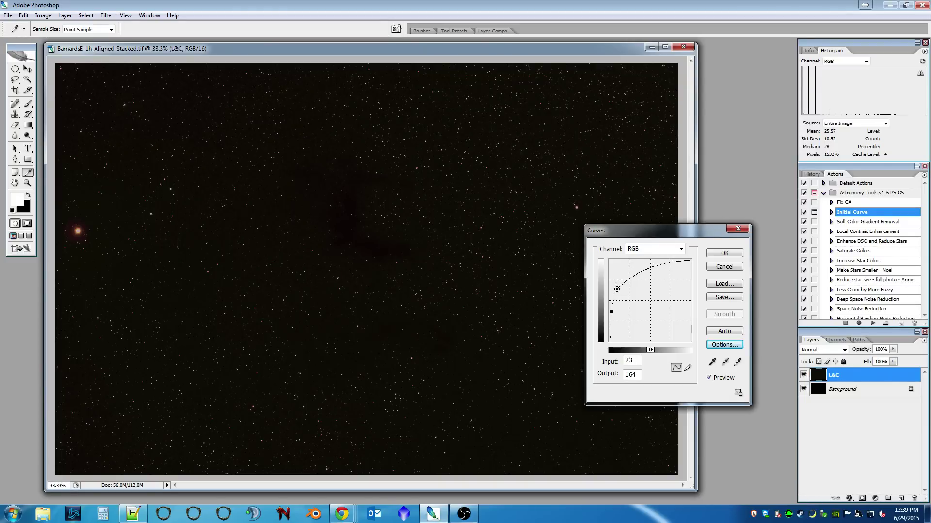
click(645, 272)
drag(645, 272, 647, 273)
click(722, 254)
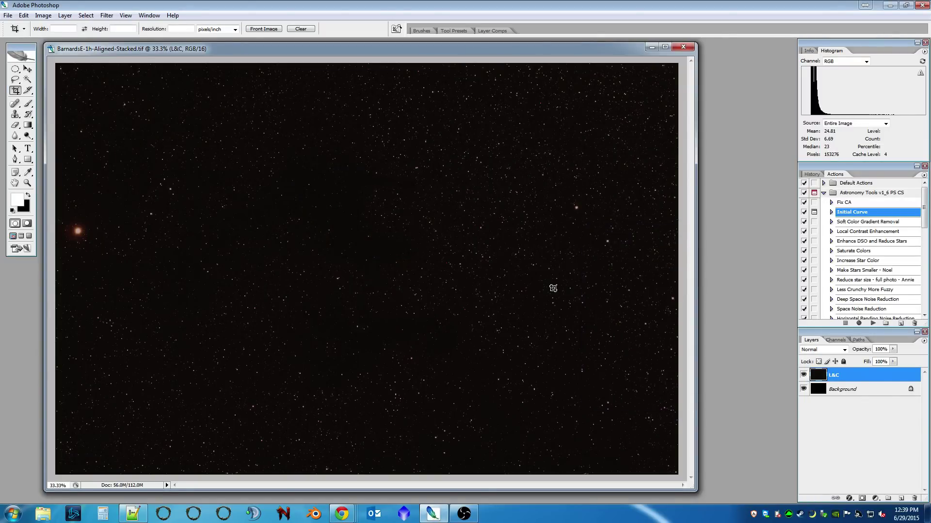
Undo the last curve, apply the Initial Curve stretch twice, and set the histogram to Colors
key(ctrl+z)
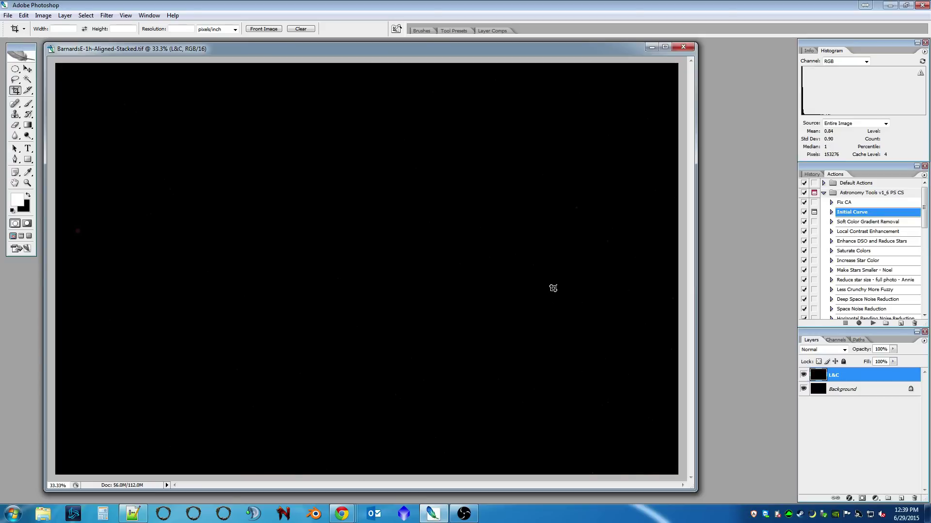
click(873, 324)
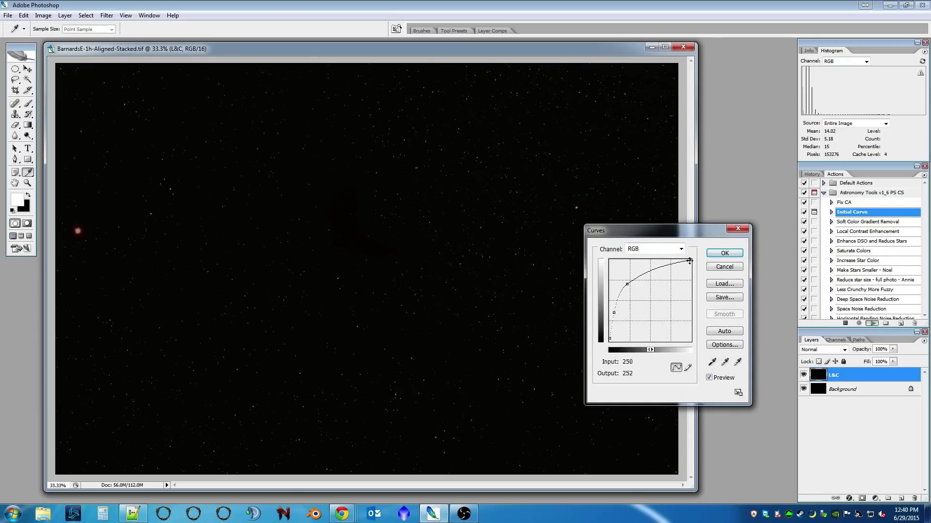
click(725, 253)
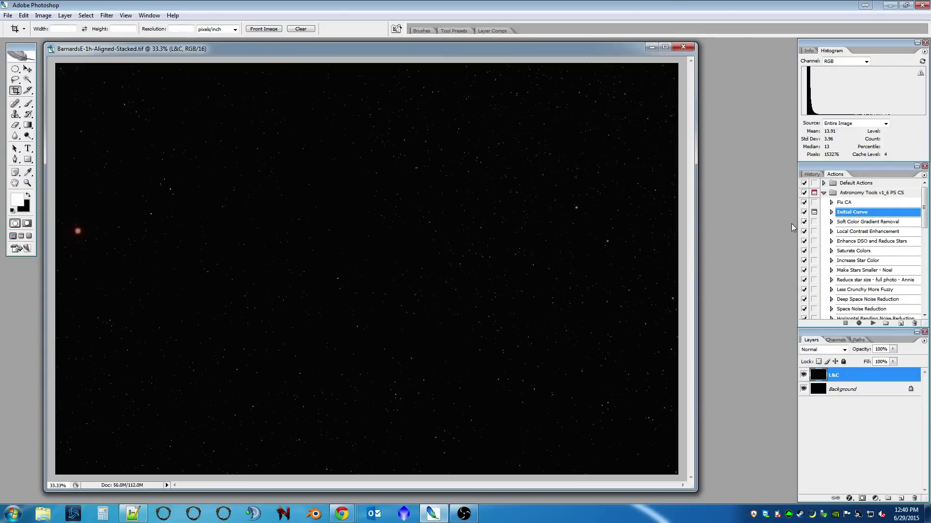
click(873, 324)
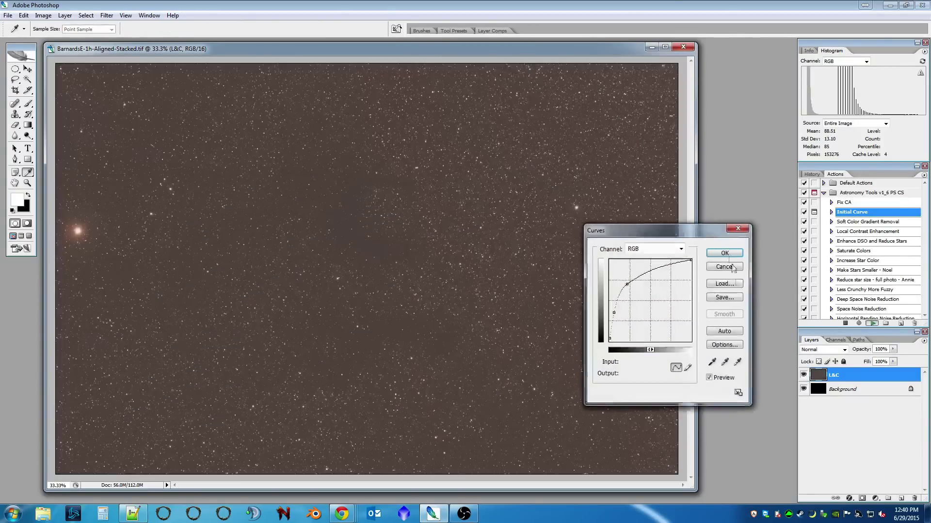
click(724, 254)
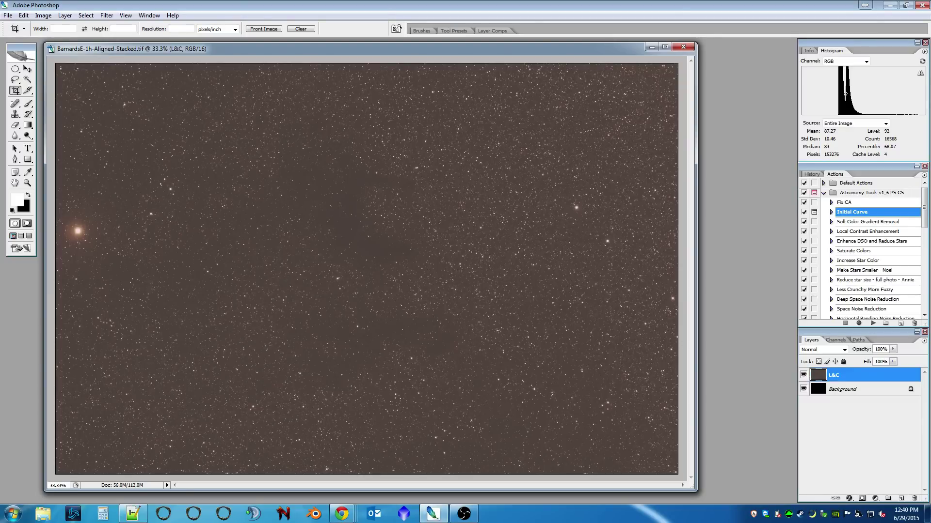
click(866, 61)
click(836, 110)
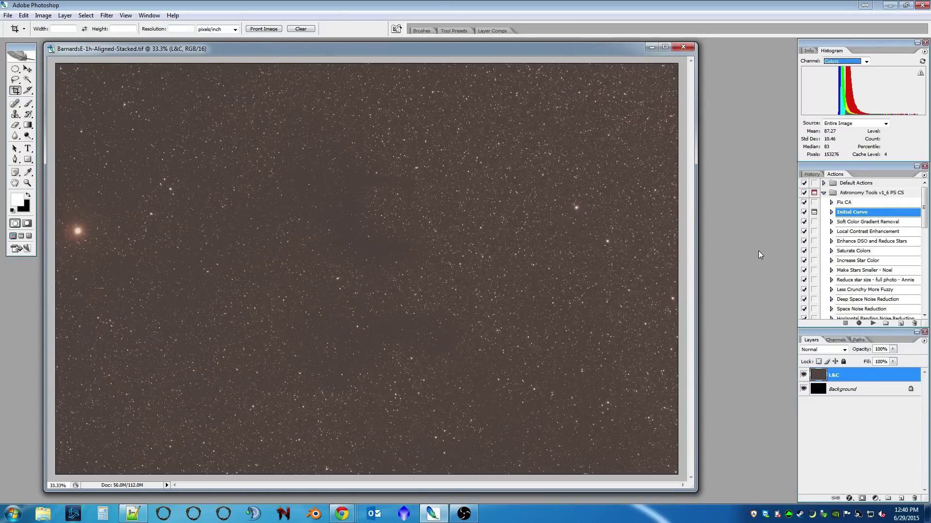
Clip the black point in Levels by moving the black input slider right
click(43, 15)
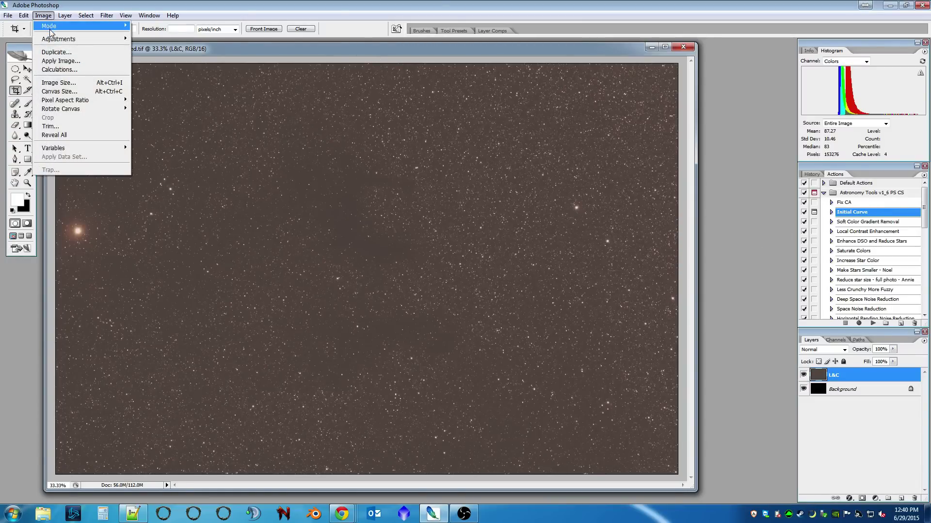
mouse_move(53, 39)
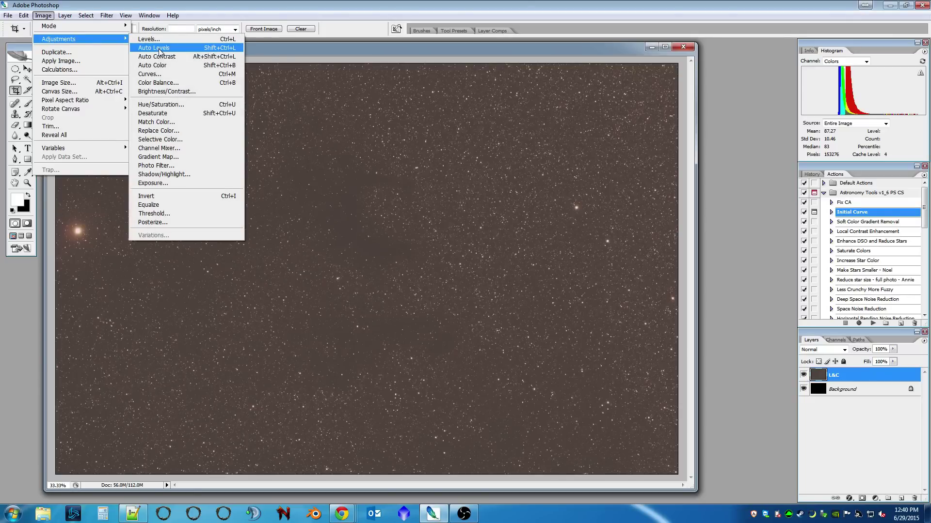
click(160, 40)
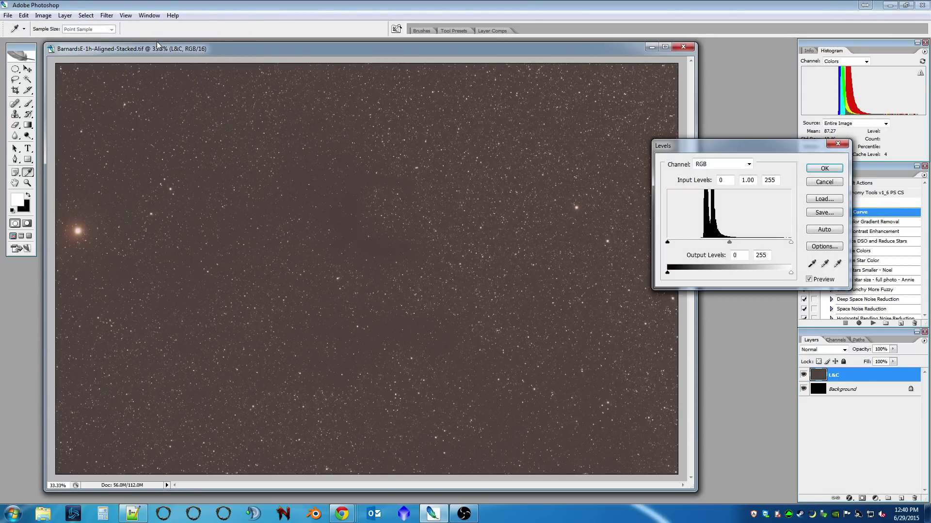
drag(667, 242, 701, 243)
click(824, 169)
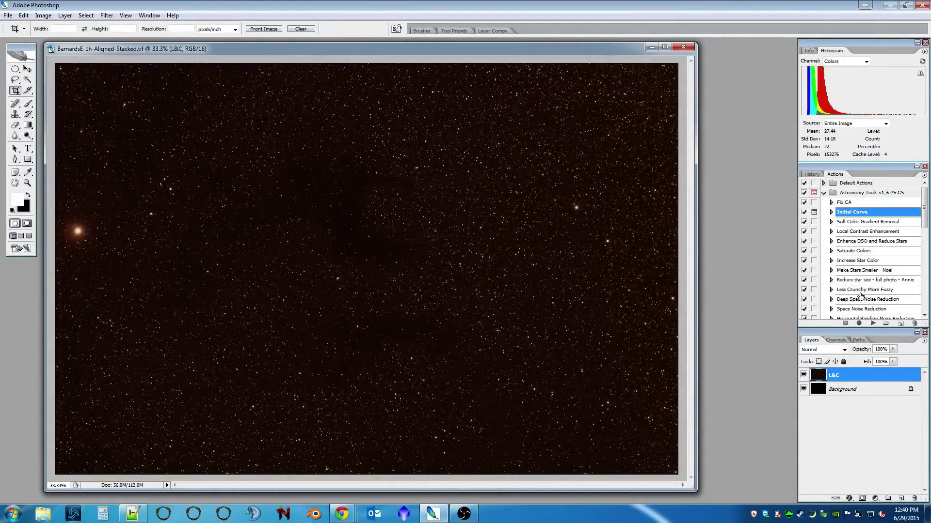
Stretch the darkened image once more with the Initial Curve action
click(871, 324)
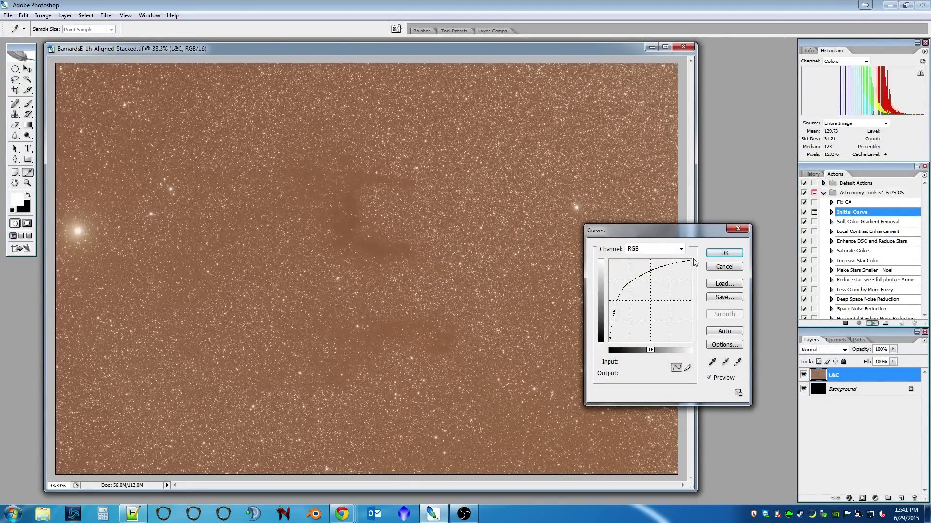
click(725, 255)
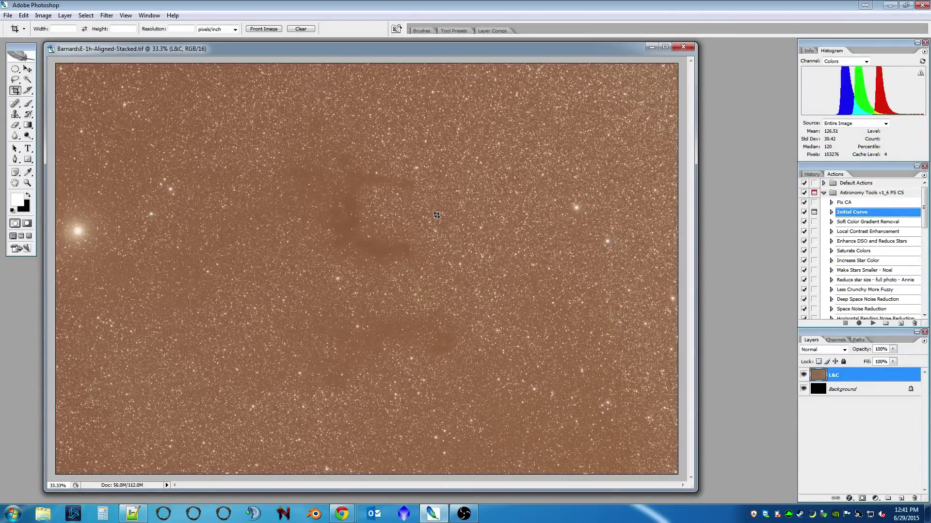
mouse_move(872, 99)
In Levels, raise the Green channel's black point slightly to cut green
click(43, 15)
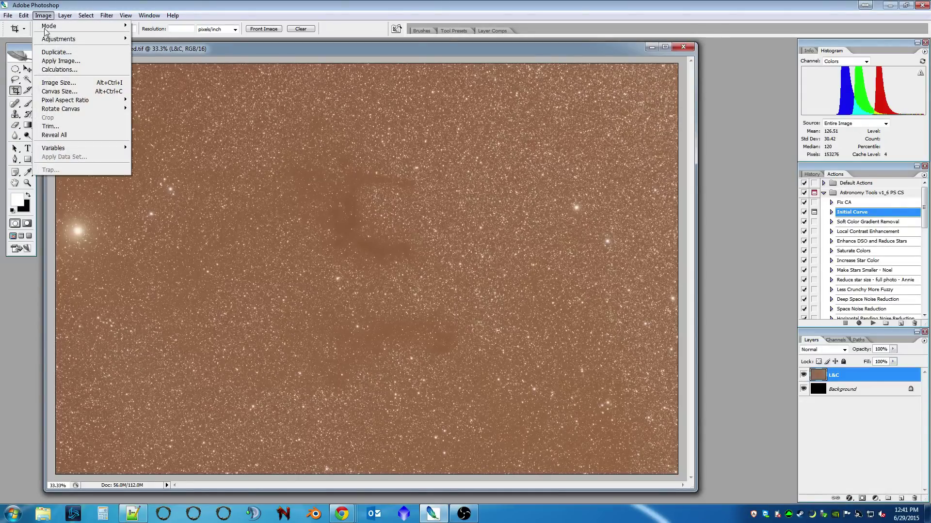
mouse_move(50, 45)
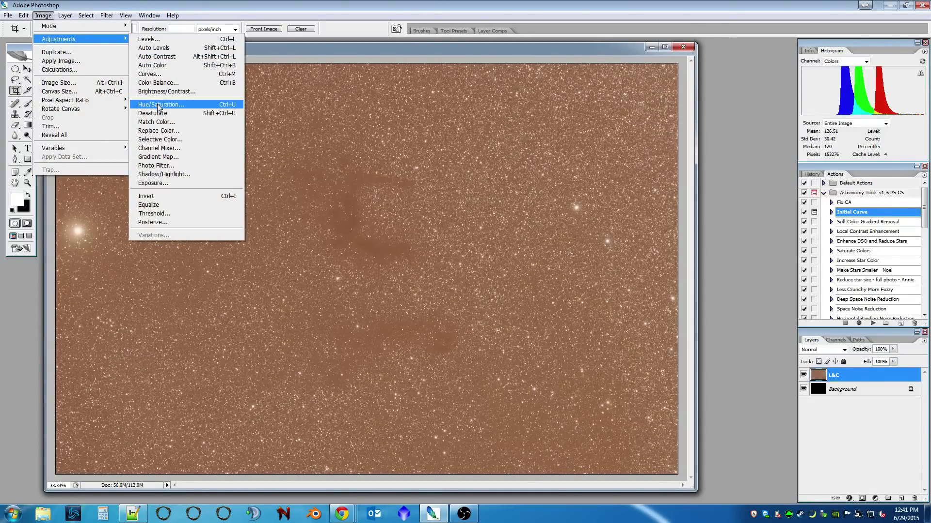
click(147, 42)
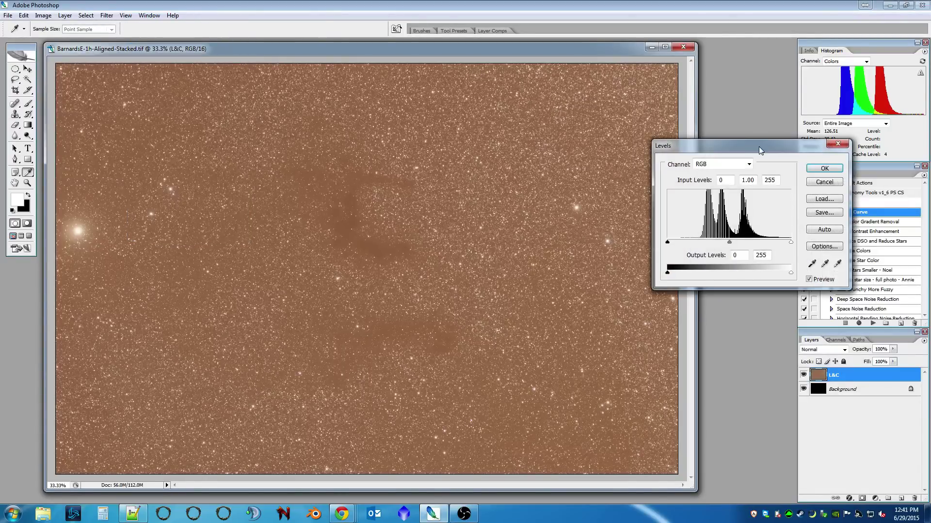
drag(758, 147, 695, 173)
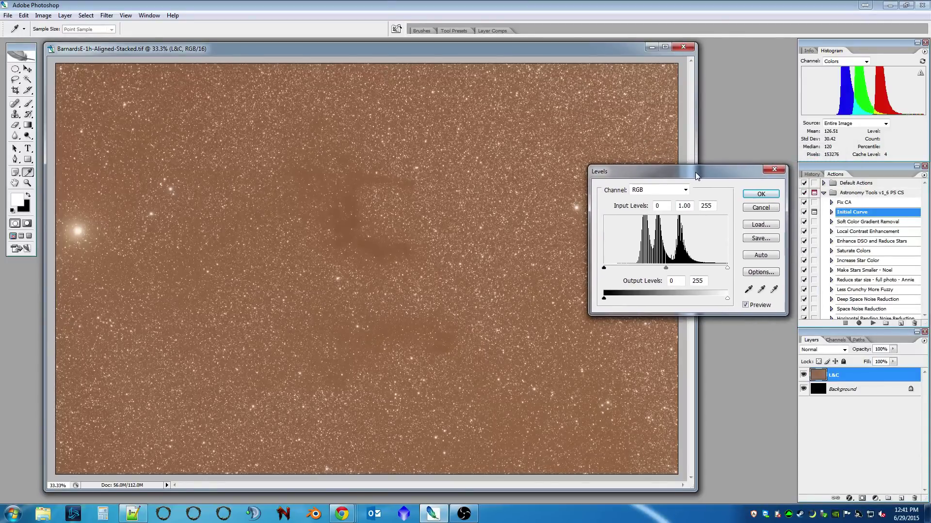
mouse_move(844, 102)
click(685, 190)
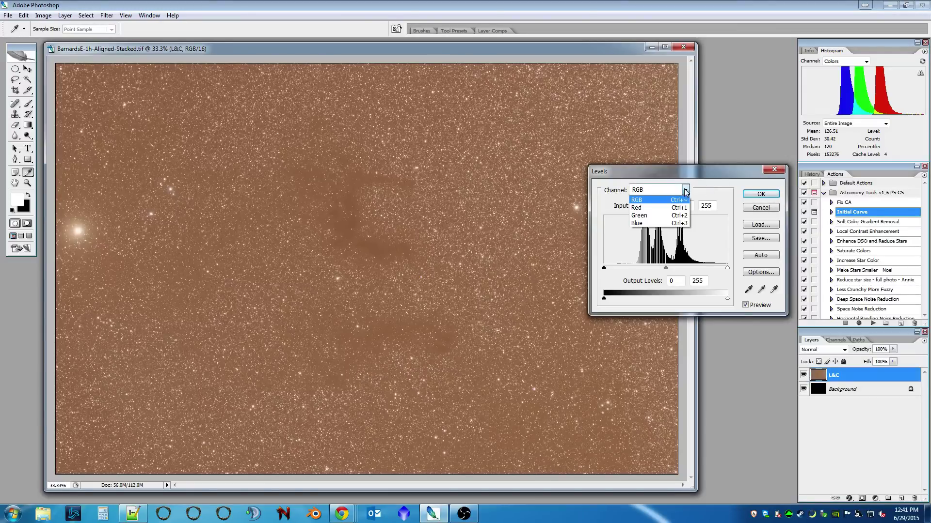
click(639, 216)
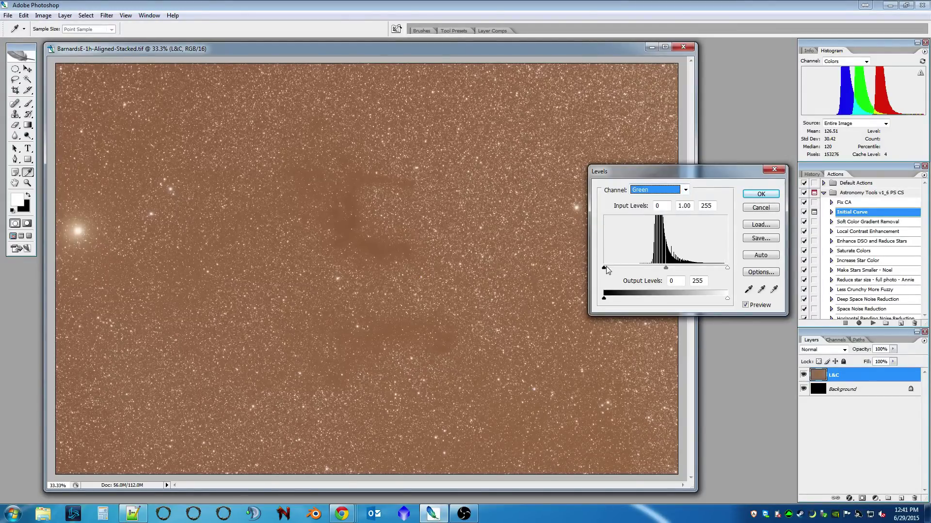
drag(606, 270, 625, 272)
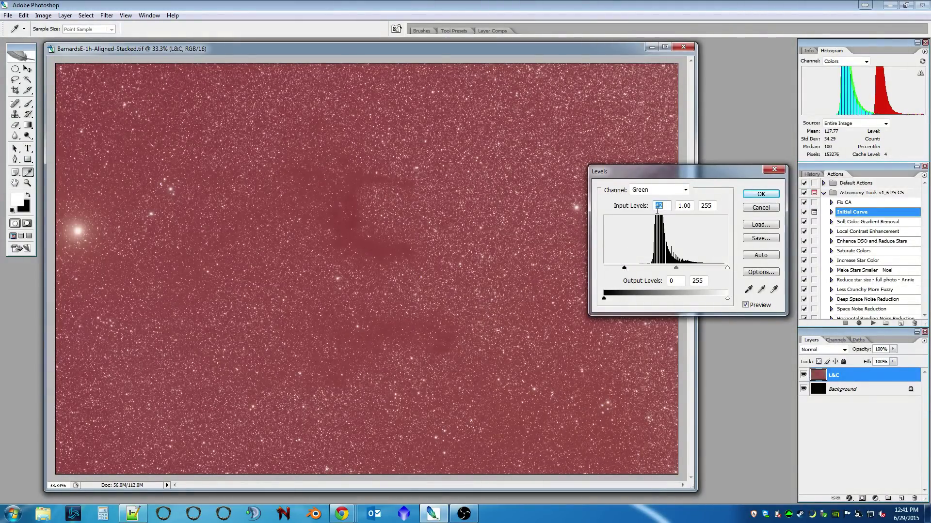
click(667, 208)
key(Up)
key(Up)
key(Up)
key(Up)
key(Down)
key(Down)
key(Down)
key(Down)
key(Down)
key(Up)
key(Up)
key(Up)
key(Up)
Raise the Red channel's black input level to 111 and apply Levels
click(684, 190)
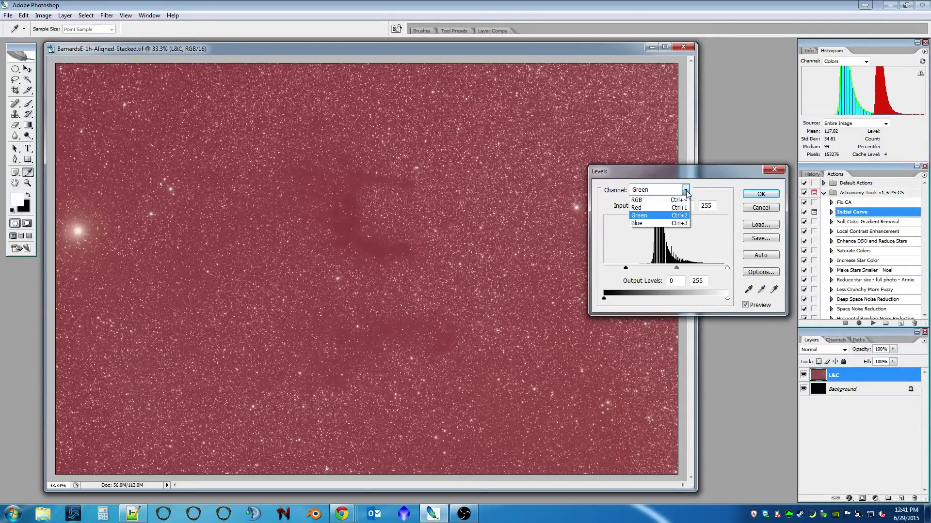
click(662, 207)
click(662, 206)
drag(604, 268, 659, 270)
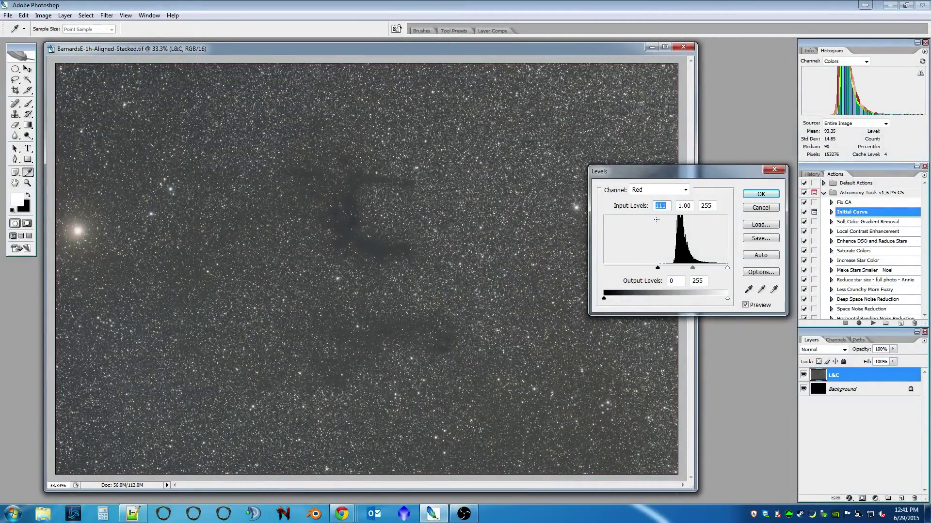
click(666, 206)
double_click(666, 206)
click(758, 194)
key(c)
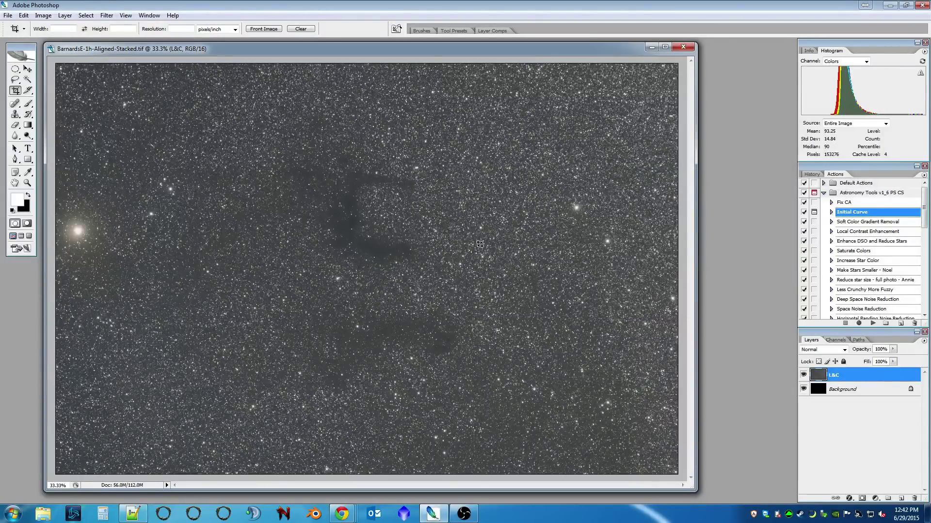
Set the Red channel midtone input level to 1.03 in Levels (Ctrl+L)
mouse_move(846, 90)
key(ctrl+l)
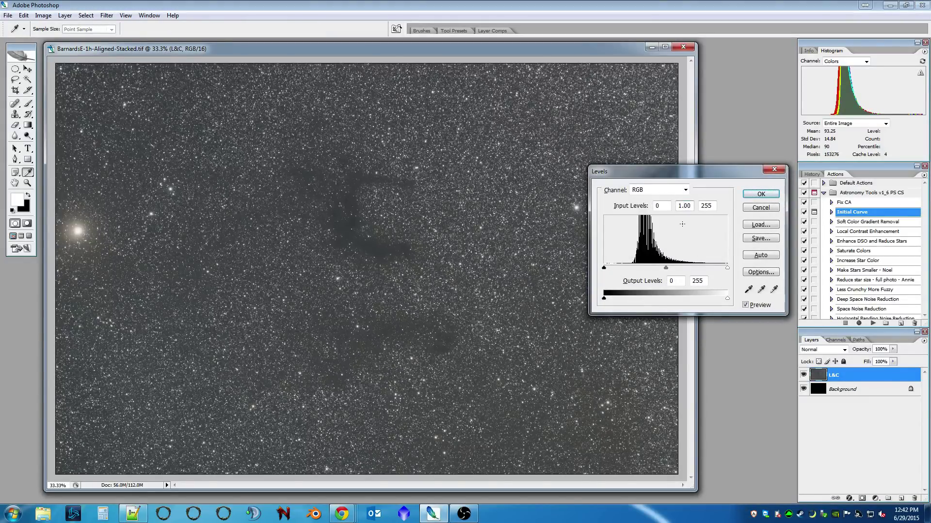
key(Tab)
click(685, 189)
click(681, 206)
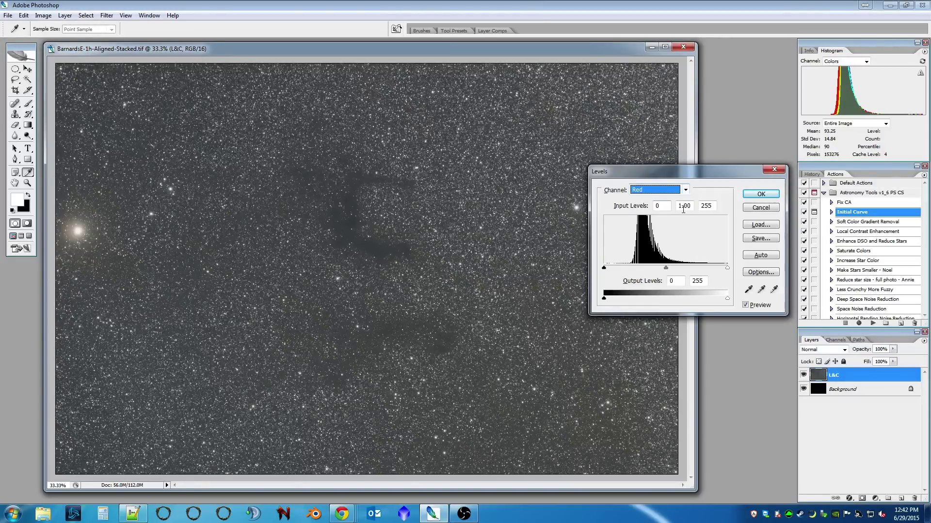
click(686, 209)
key(Up)
key(Up)
key(Up)
key(Up)
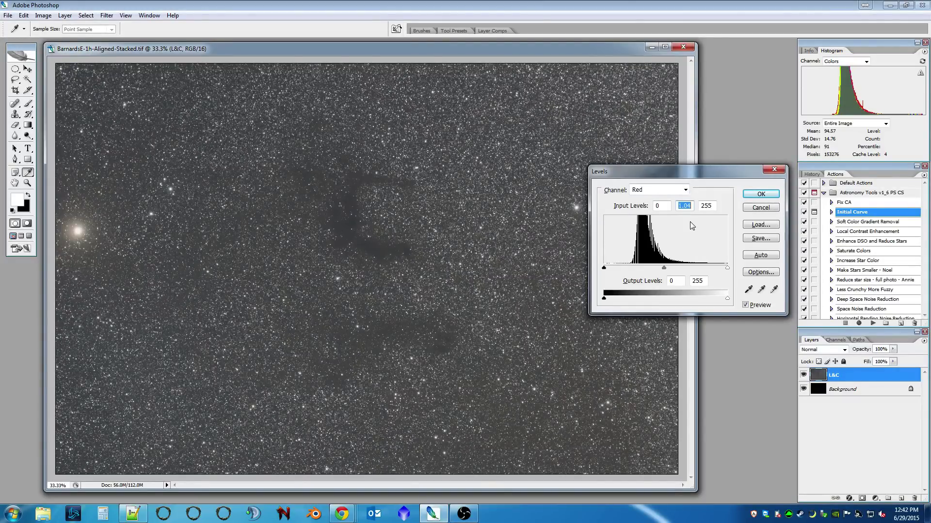
key(Down)
click(760, 194)
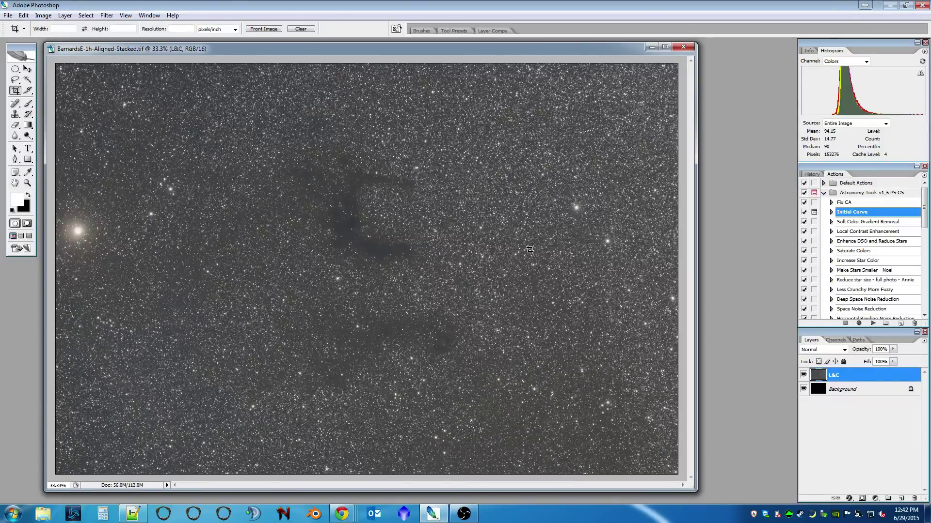
Raise the composite RGB black input level to 46 to darken the sky
key(ctrl+l)
key(Escape)
click(43, 15)
mouse_move(77, 39)
click(148, 39)
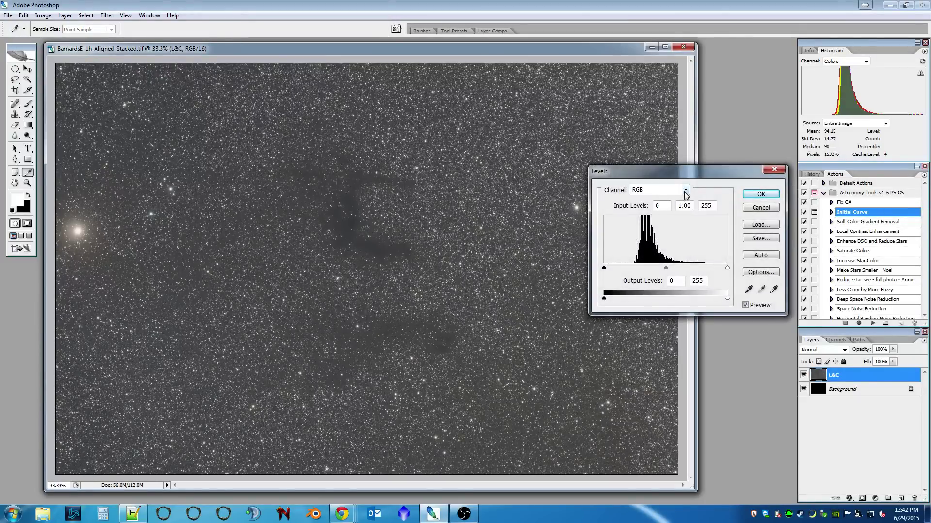
drag(604, 268, 623, 270)
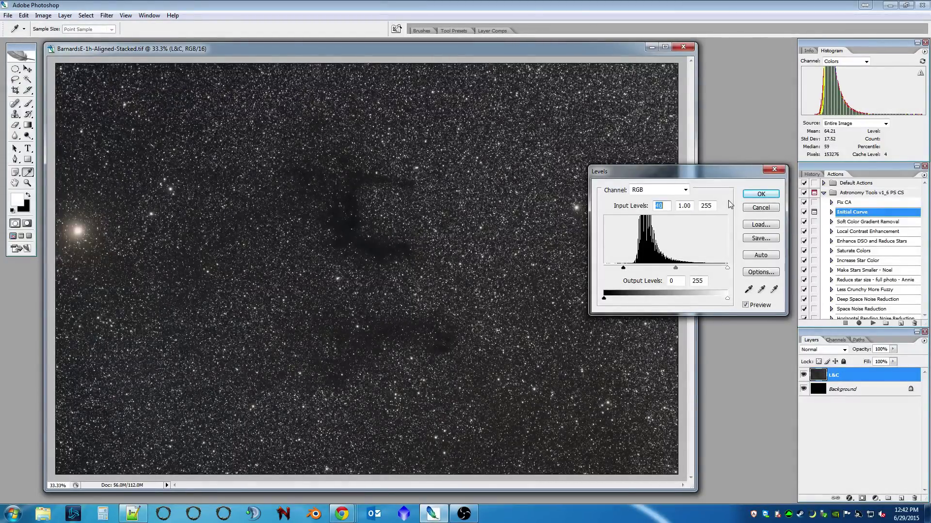
click(760, 193)
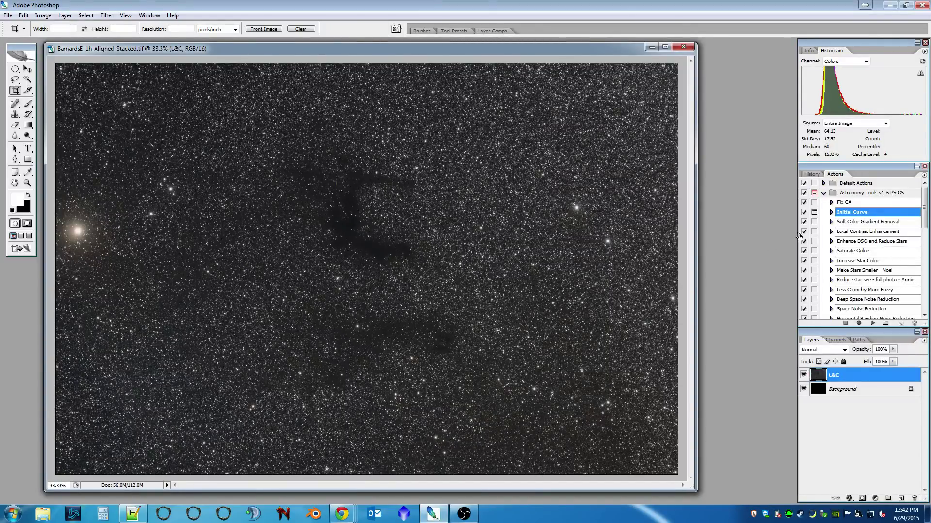
Run the Local Contrast Enhancement action on the L&C layer
click(858, 232)
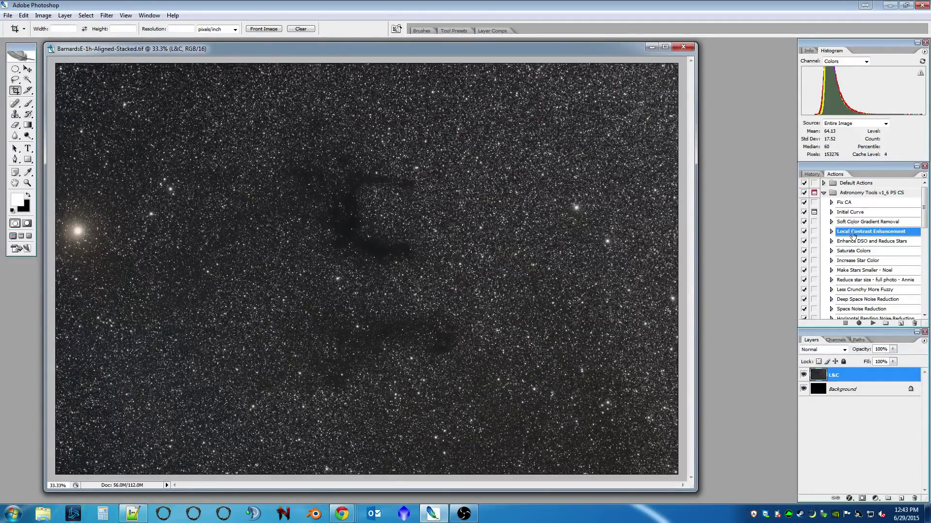
click(872, 324)
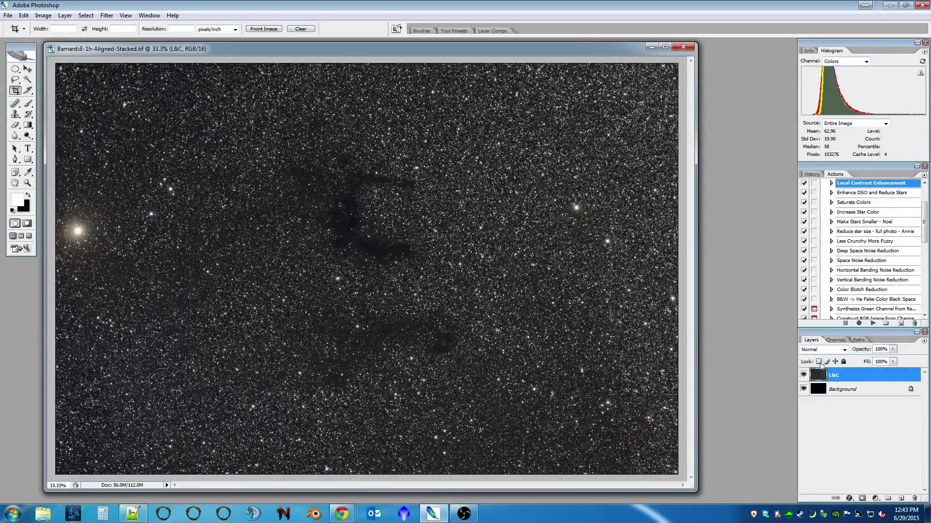
Undo Merge Down and rename the After Action layer to LCE
click(23, 15)
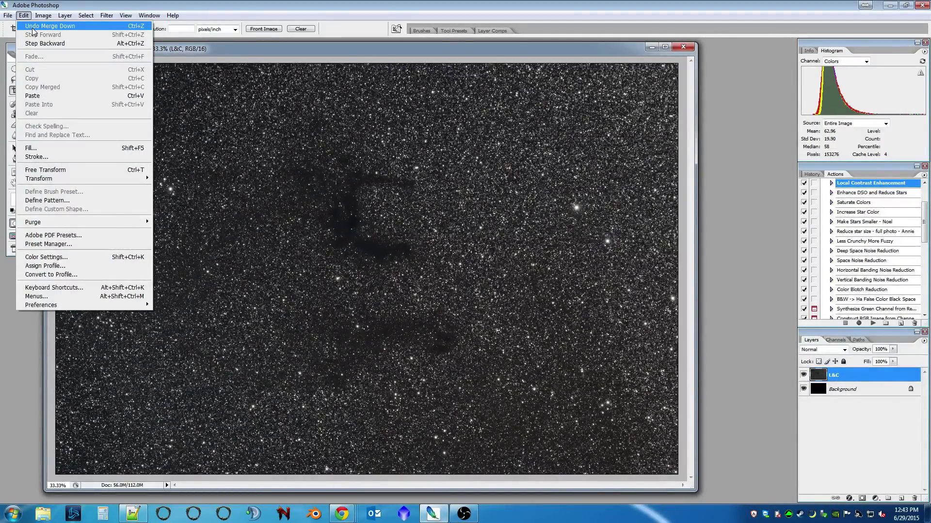
click(33, 27)
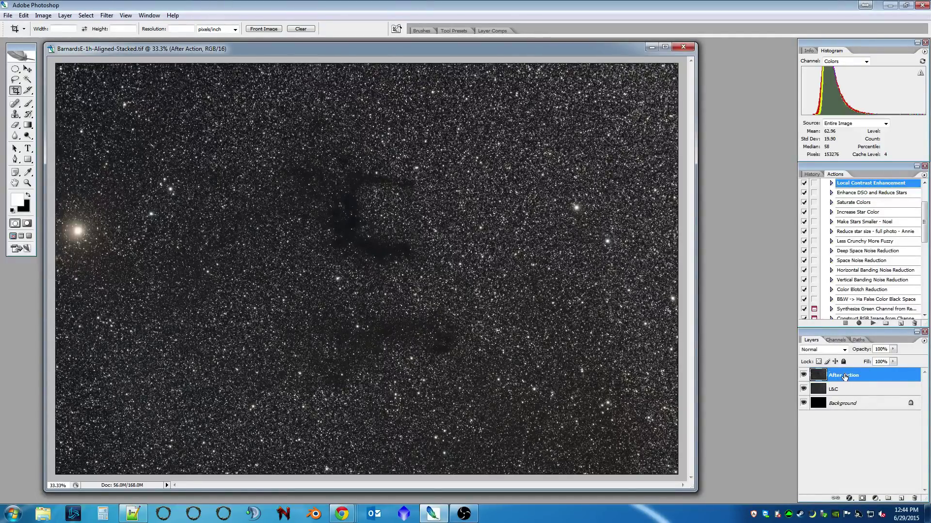
double_click(844, 376)
text(LCE)
key(Return)
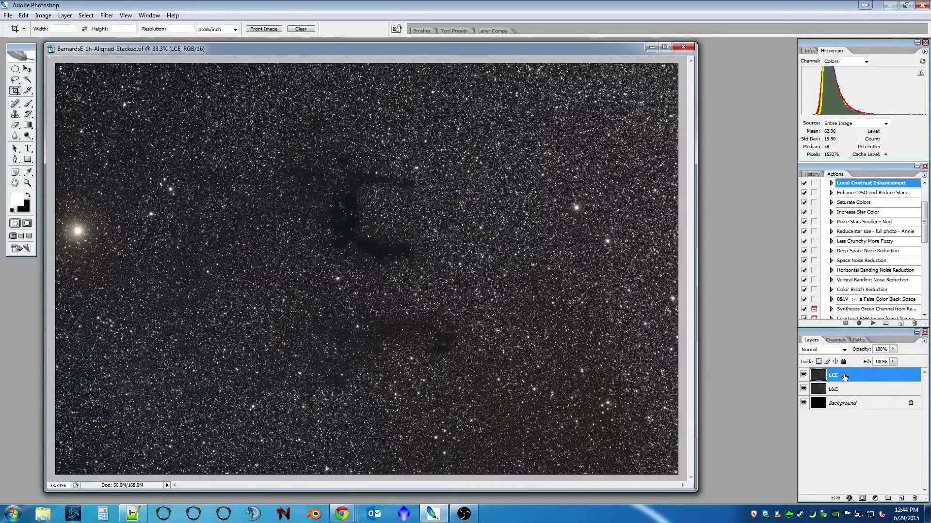
Toggle the LCE layer's visibility to compare, leaving it visible
click(804, 375)
click(804, 375)
click(804, 375)
click(804, 375)
click(805, 375)
click(804, 375)
Select Enhance DSO and Reduce Stars, then Saturate Colors, in the Actions panel
click(873, 194)
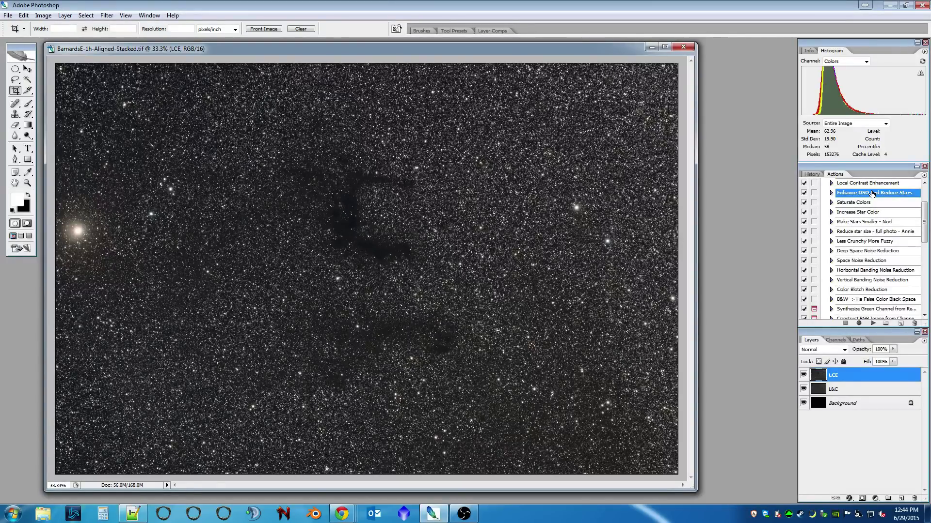
click(861, 203)
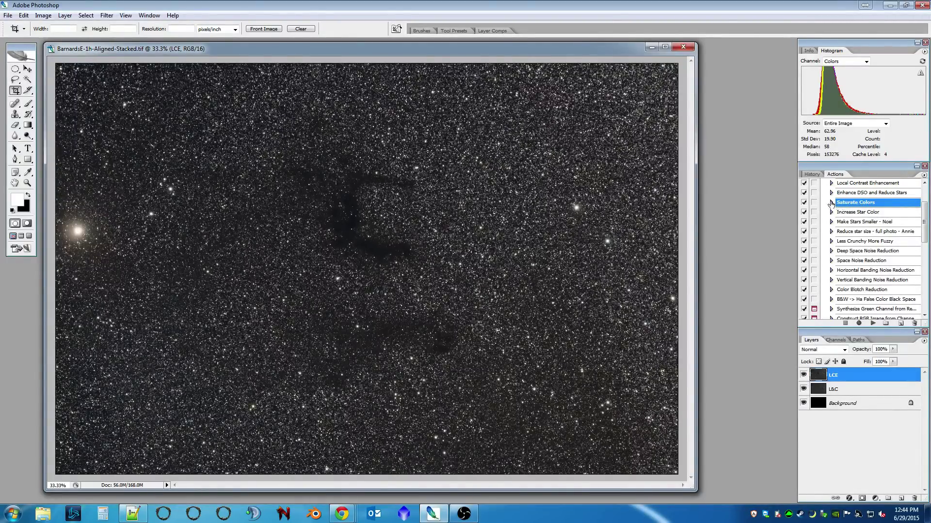
click(831, 203)
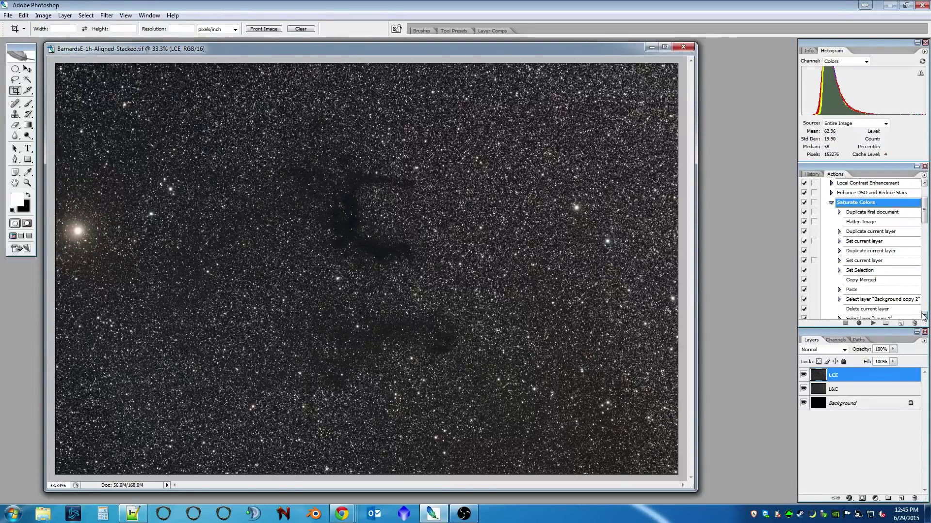
scroll(923, 317, down, 5)
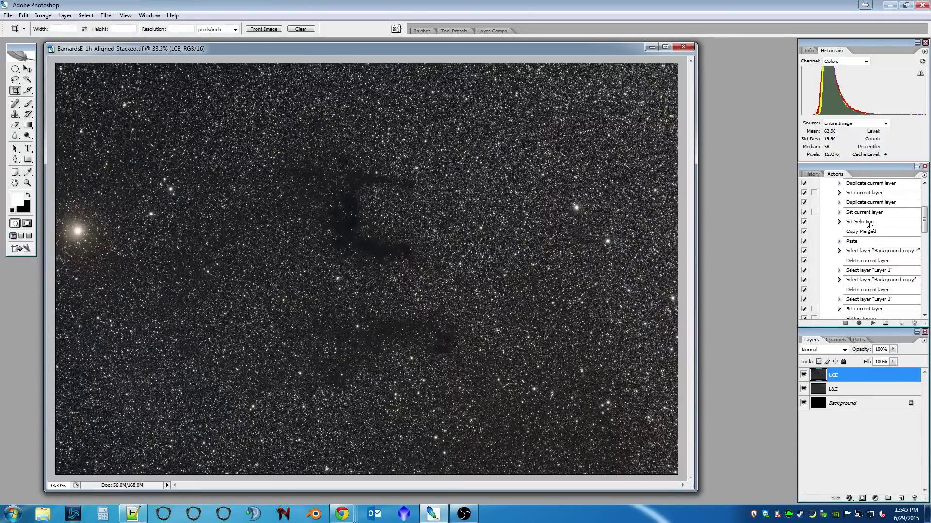
click(839, 194)
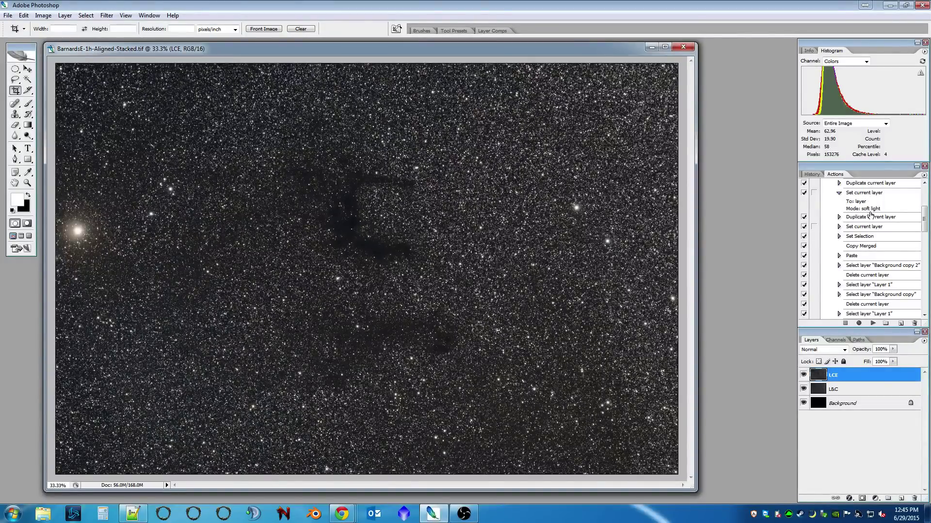
click(839, 227)
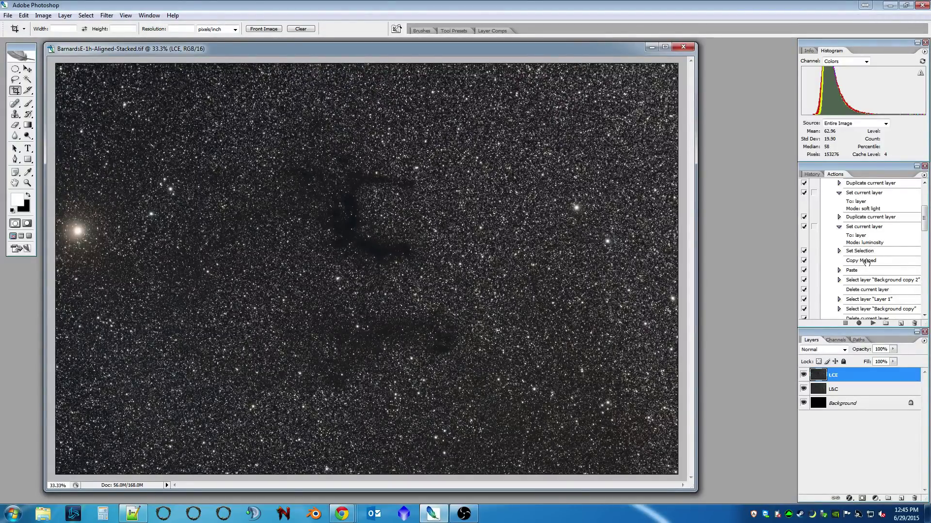
click(838, 193)
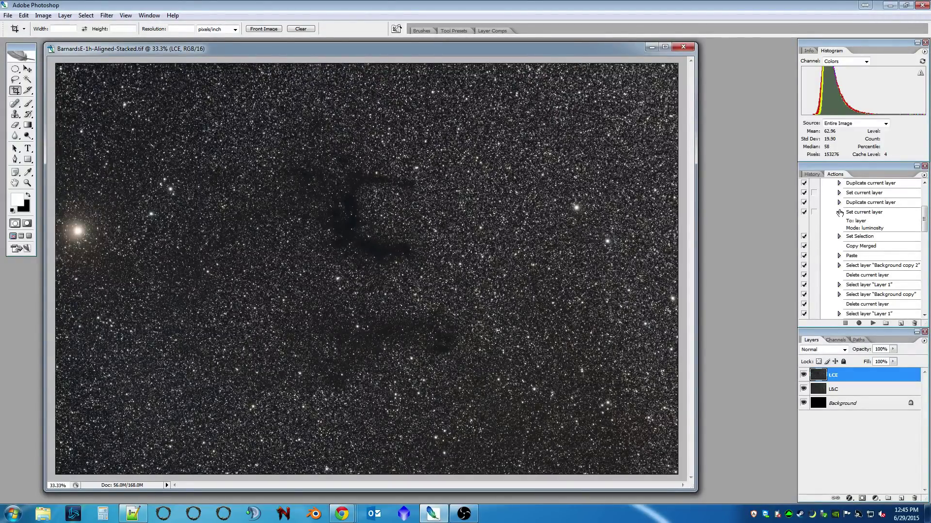
click(839, 212)
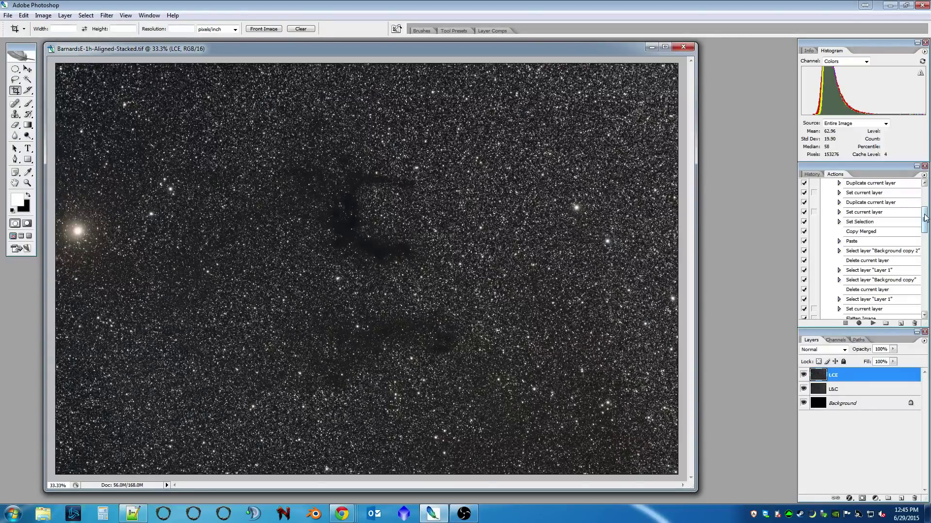
scroll(925, 218, up, 5)
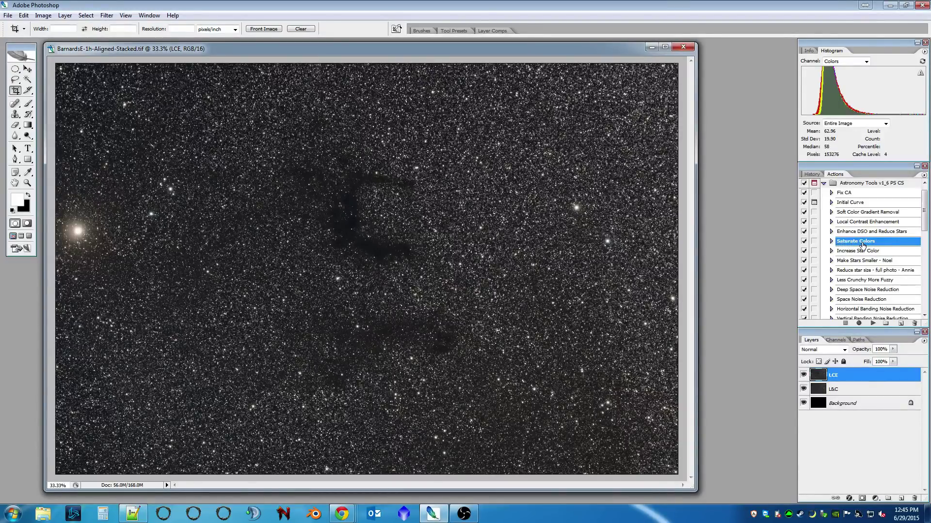
Play the Saturate Colors action five times, stacking five Saturate Colors layers above LCE
click(872, 324)
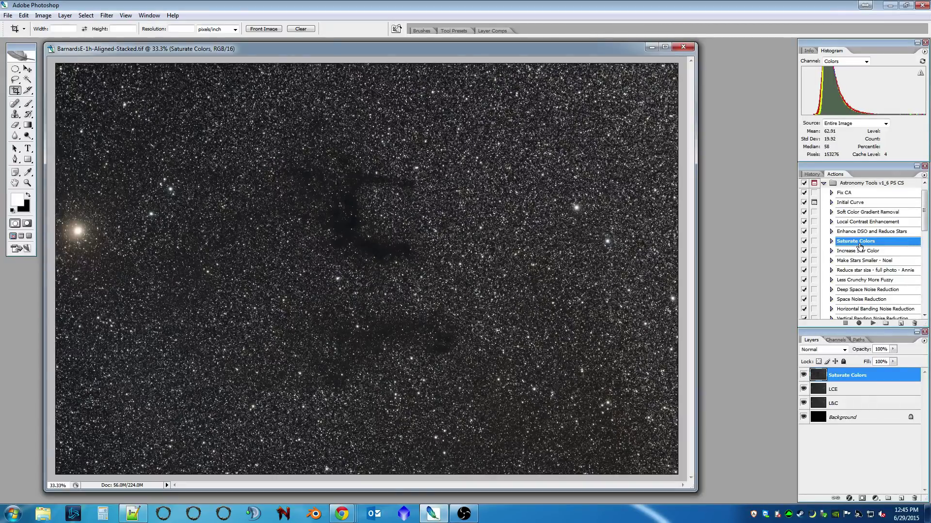
click(872, 324)
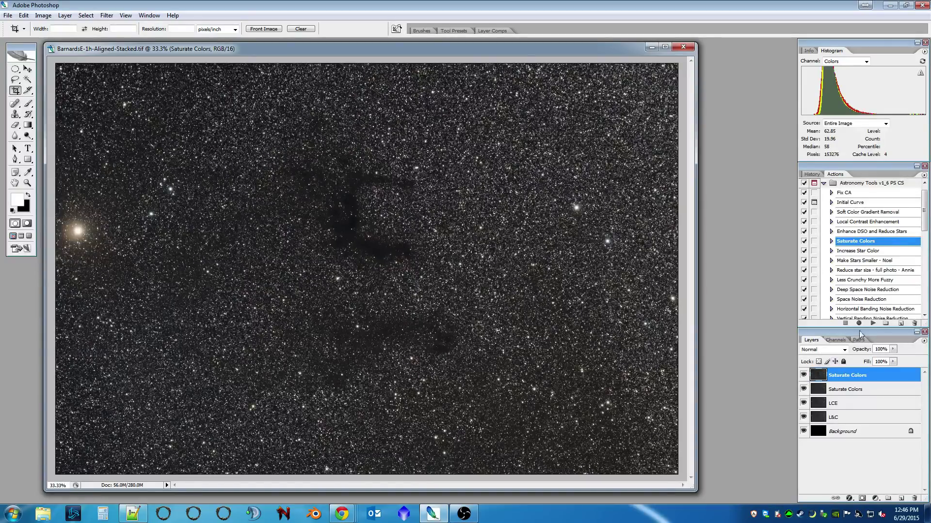
click(873, 323)
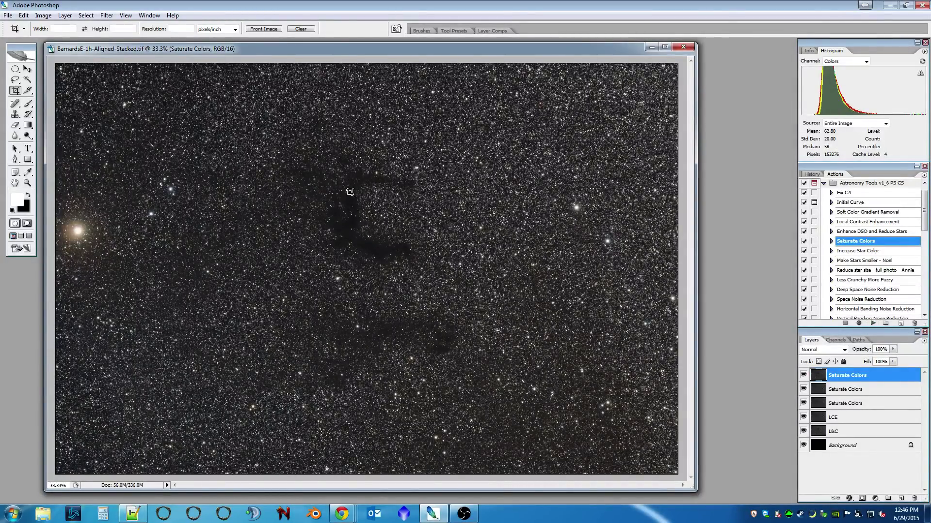
click(872, 322)
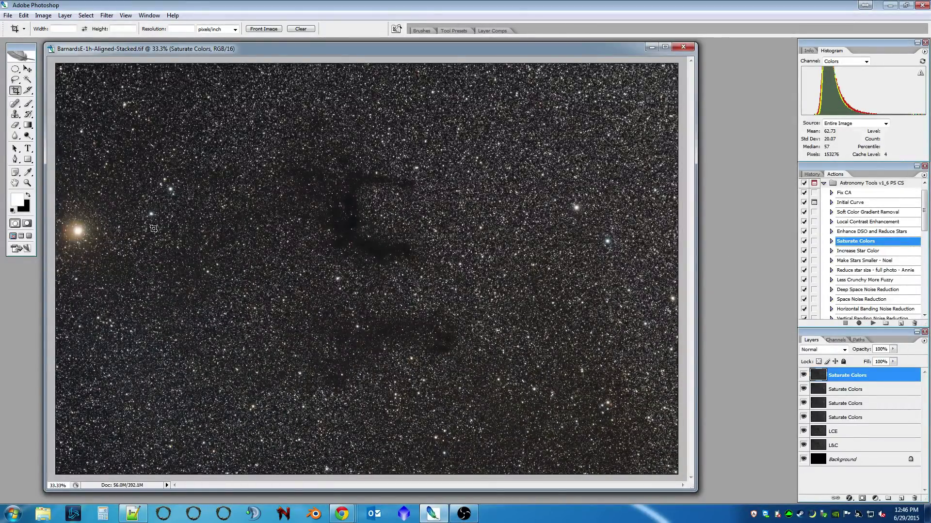
click(872, 323)
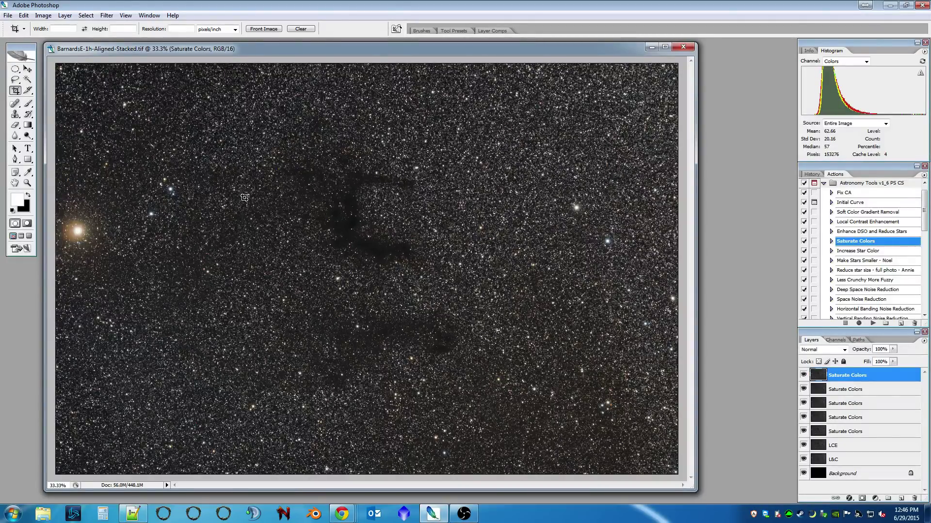
Select all five Saturate Colors layers and merge them into one layer
shift+click(852, 431)
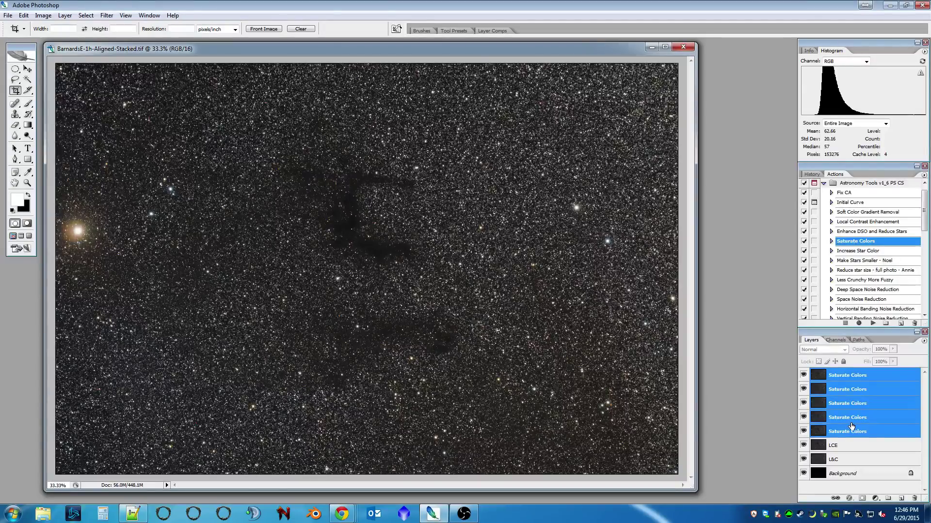
click(854, 433)
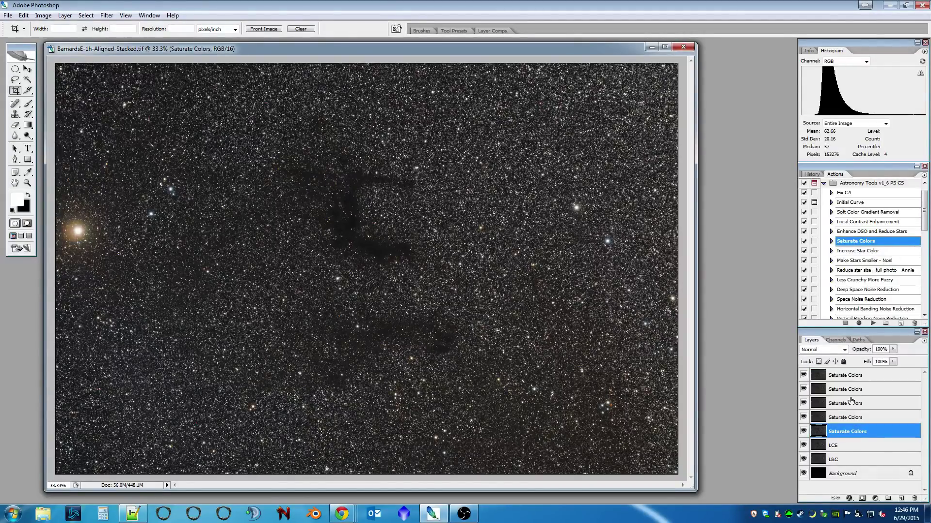
click(850, 376)
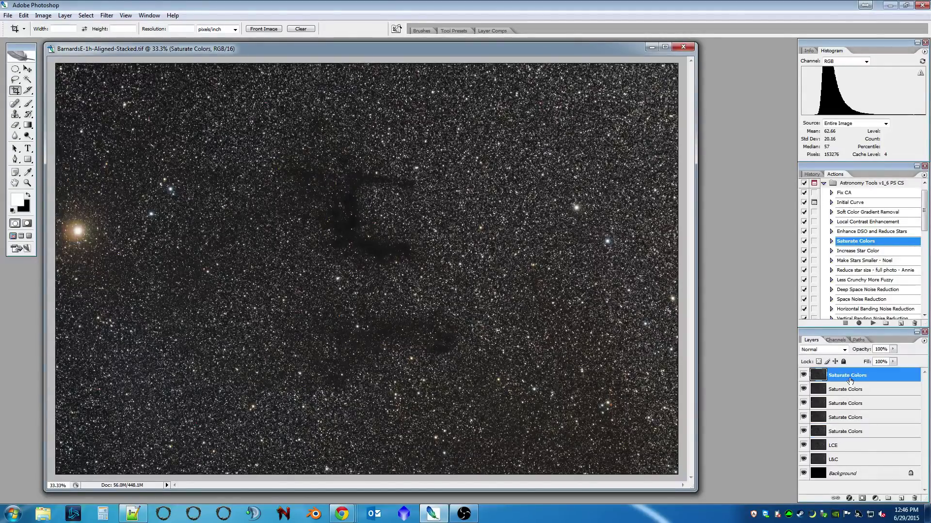
shift+click(857, 431)
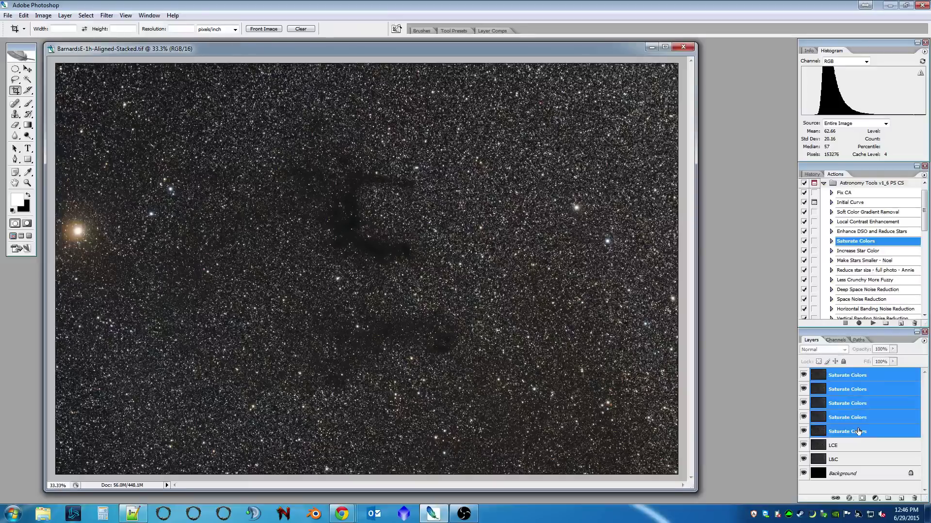
right_click(848, 401)
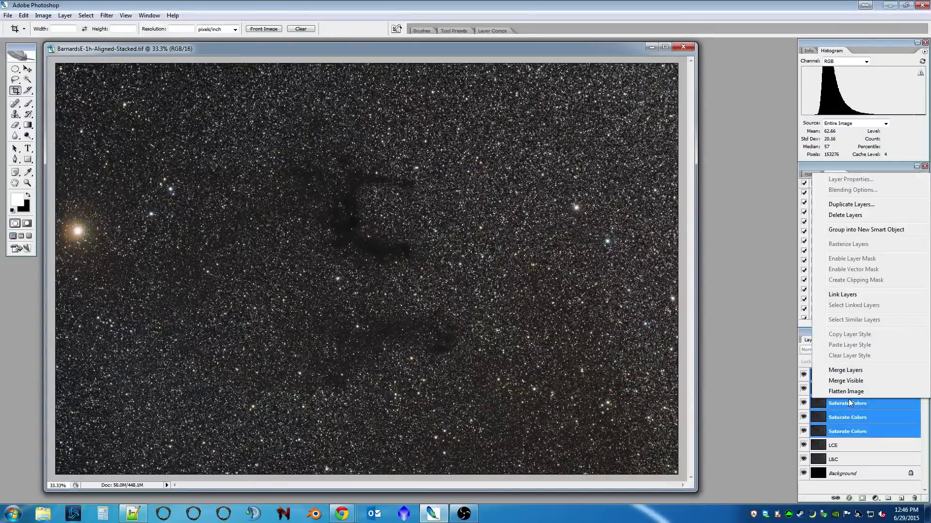
click(845, 371)
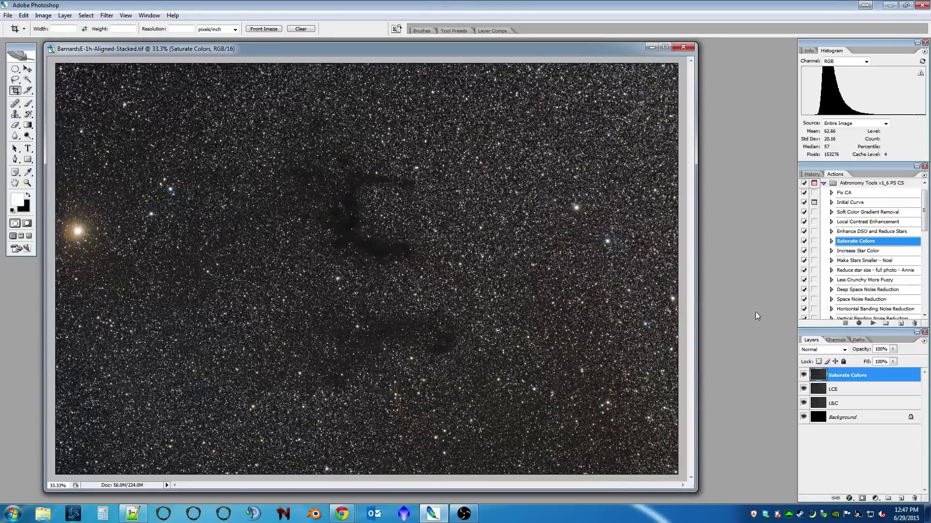
Play the Deep Space Noise Reduction action on the Barnard's E image
click(866, 290)
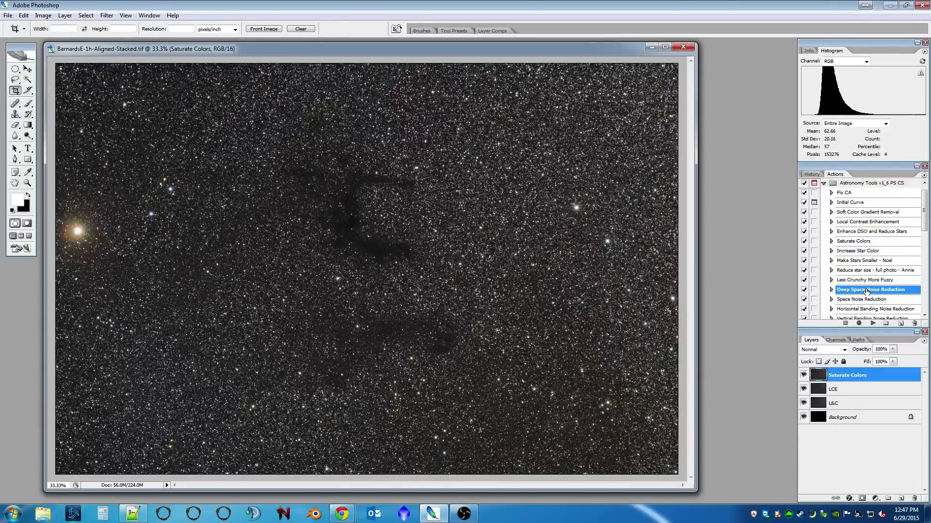
click(873, 323)
Finish the action and rename the resulting After Action layer to DSNR
click(46, 16)
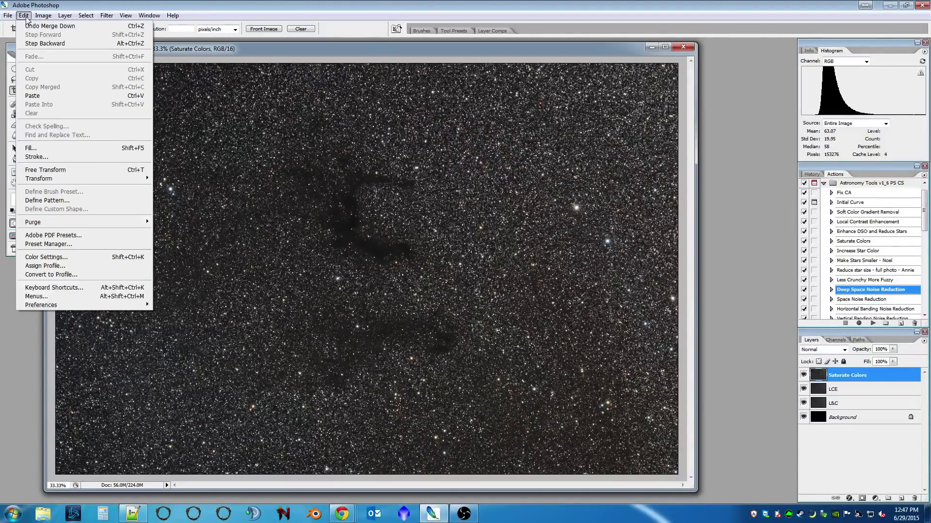
click(48, 25)
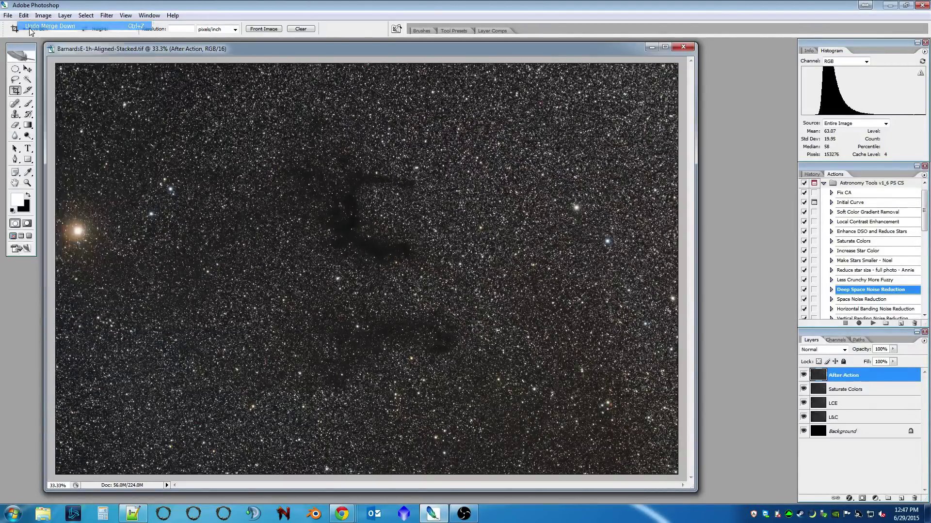
double_click(843, 377)
text(S)
text(DSN)
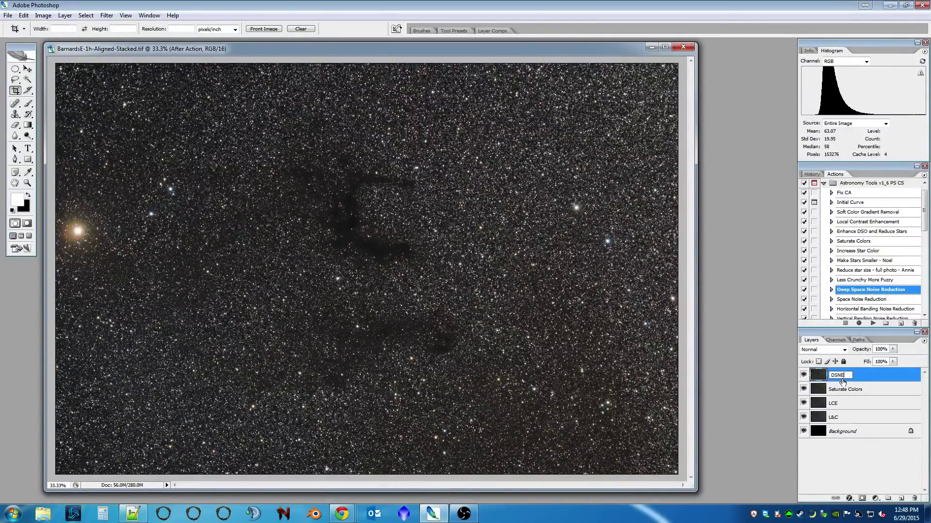
text(R)
key(Return)
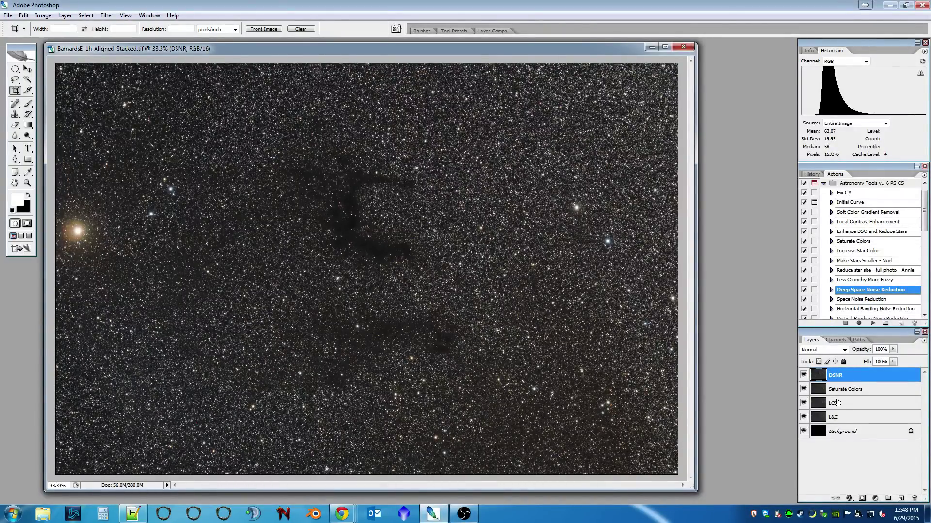
Hide Saturate Colors and LCE, toggling DSNR to compare before and after, leaving it visible
mouse_move(804, 387)
mouse_down()
mouse_move(804, 402)
mouse_move(805, 380)
mouse_up()
click(803, 376)
click(804, 377)
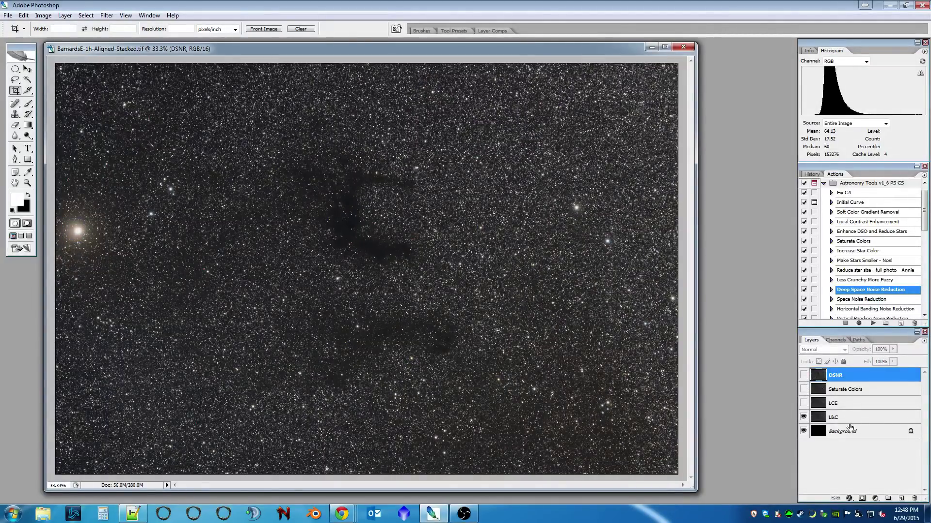
click(803, 376)
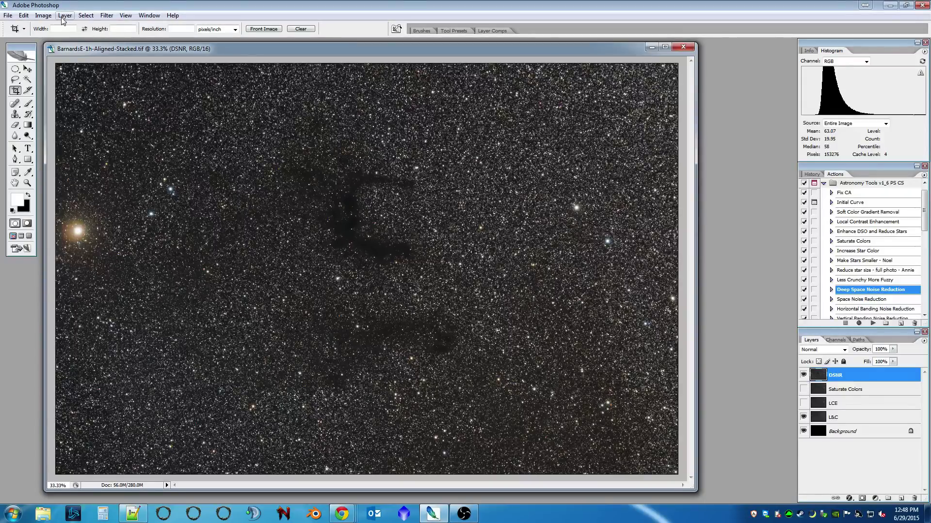
Resize the image to 50 percent width in Image Size, then view it at 50% zoom
click(43, 15)
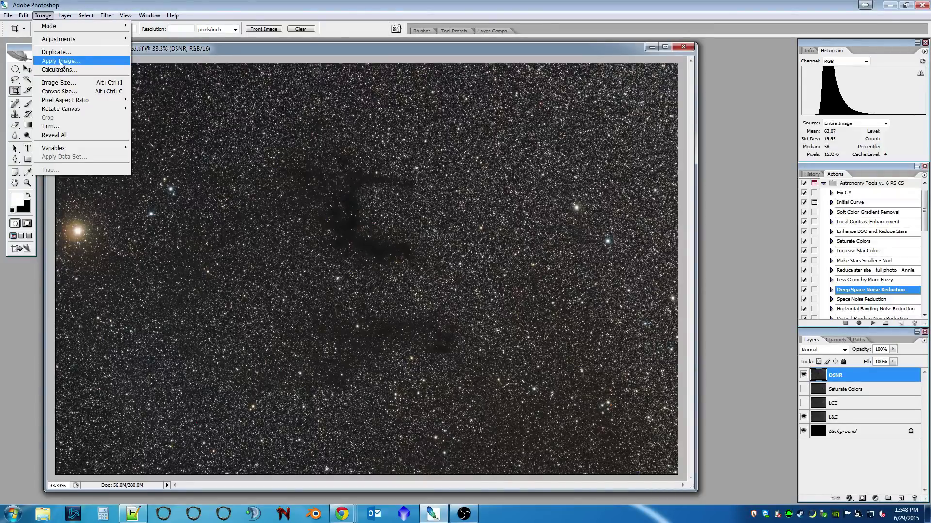
click(58, 83)
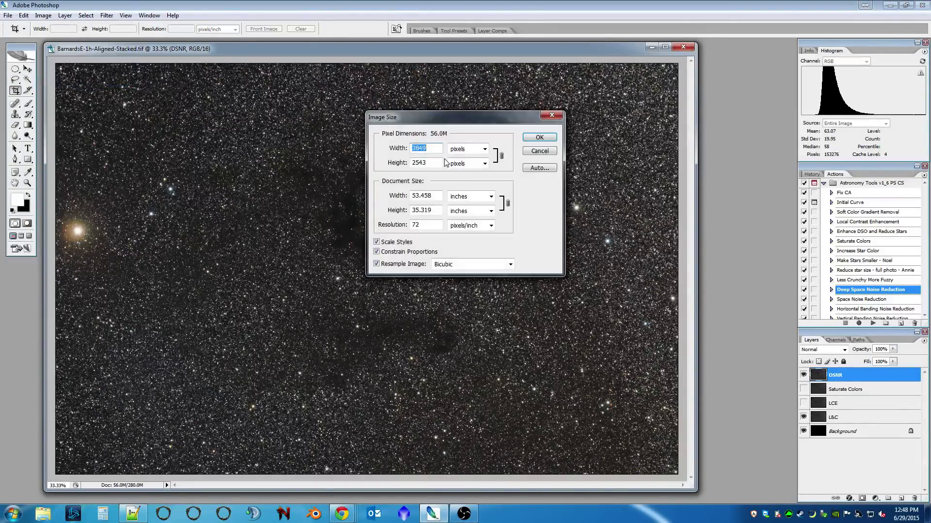
click(485, 148)
click(463, 166)
double_click(440, 149)
text(50)
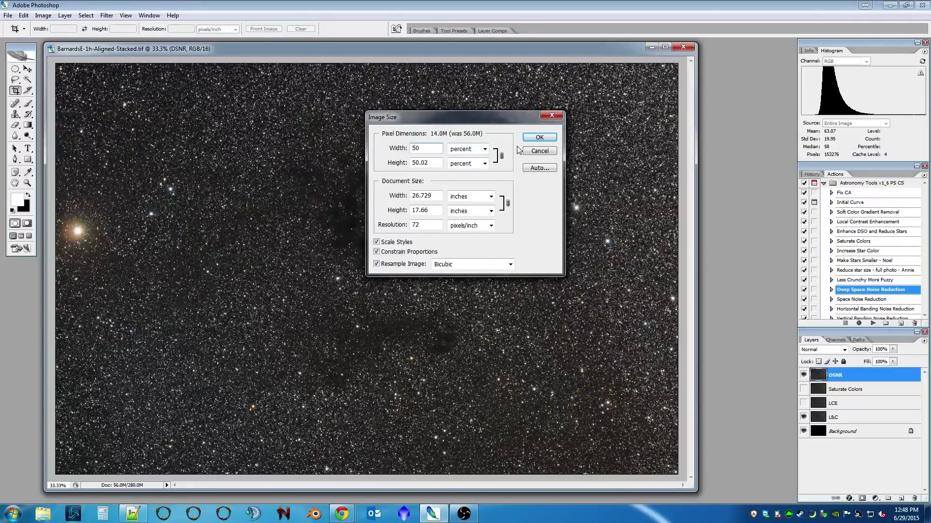
click(530, 138)
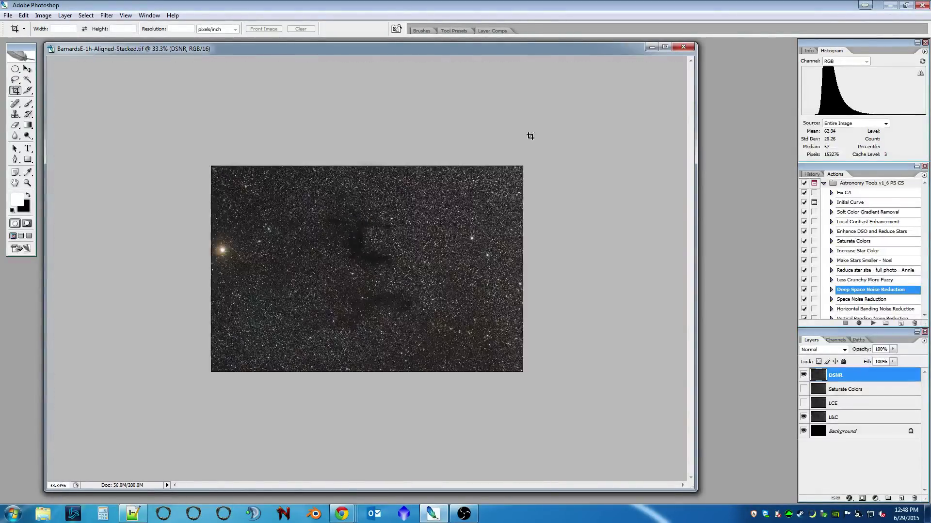
key(ctrl+plus)
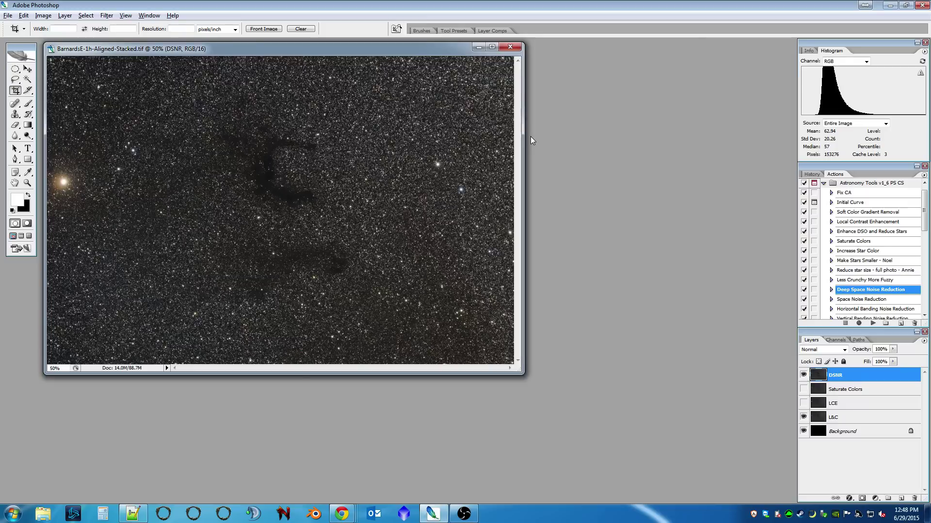
drag(379, 52, 500, 81)
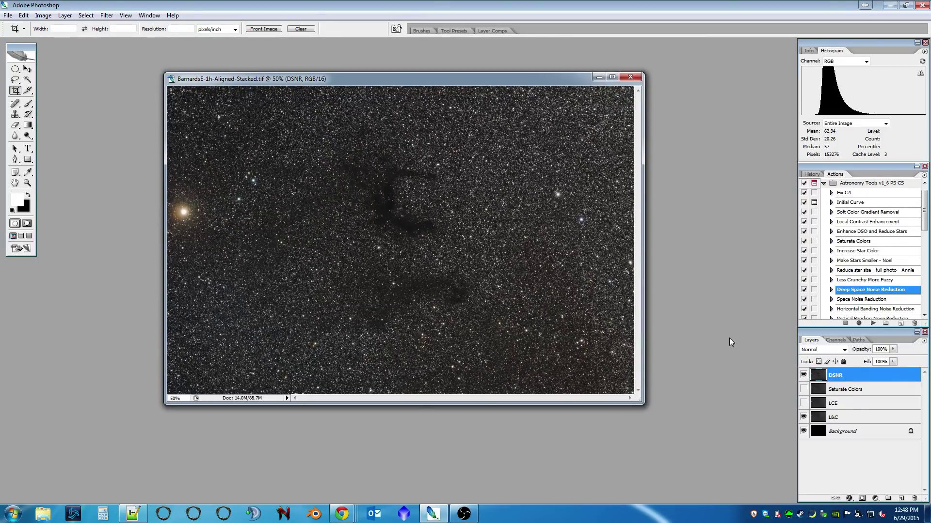
Apply a Curves adjustment lifting the midpoint from input 118 to about output 139
key(ctrl+m)
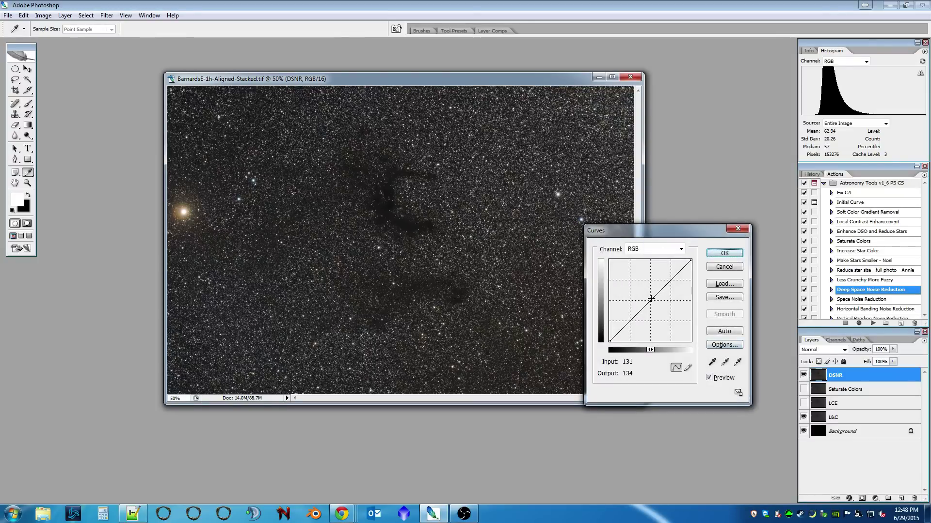
drag(649, 299, 647, 297)
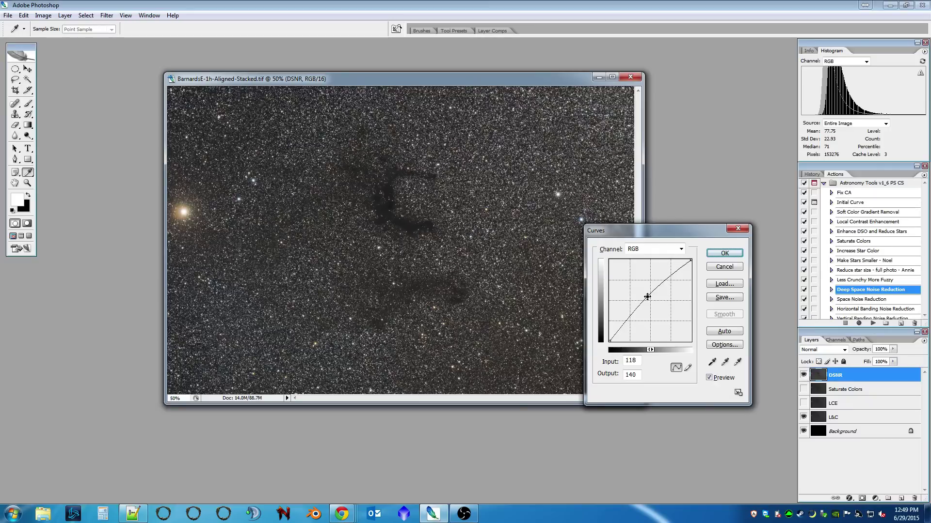
drag(648, 296, 647, 297)
click(722, 256)
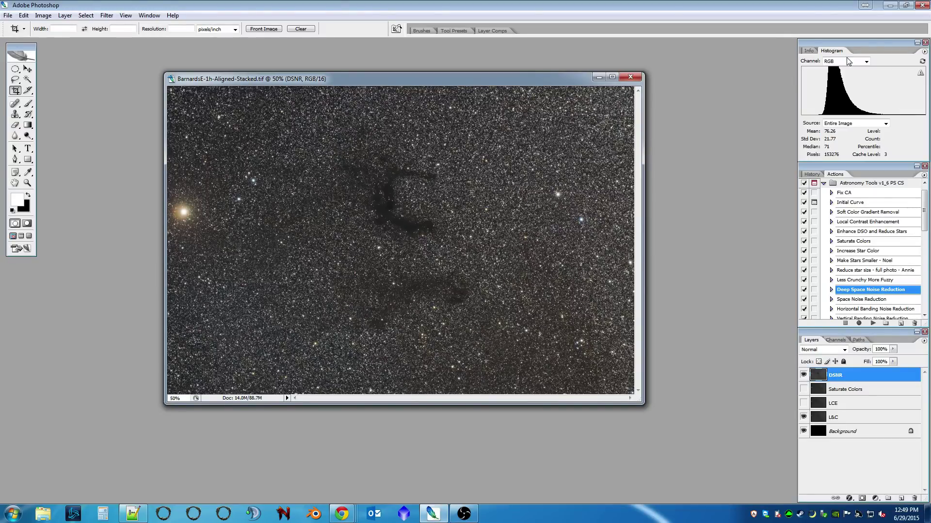
Switch the Histogram palette to show the Colors channel breakdown
click(866, 61)
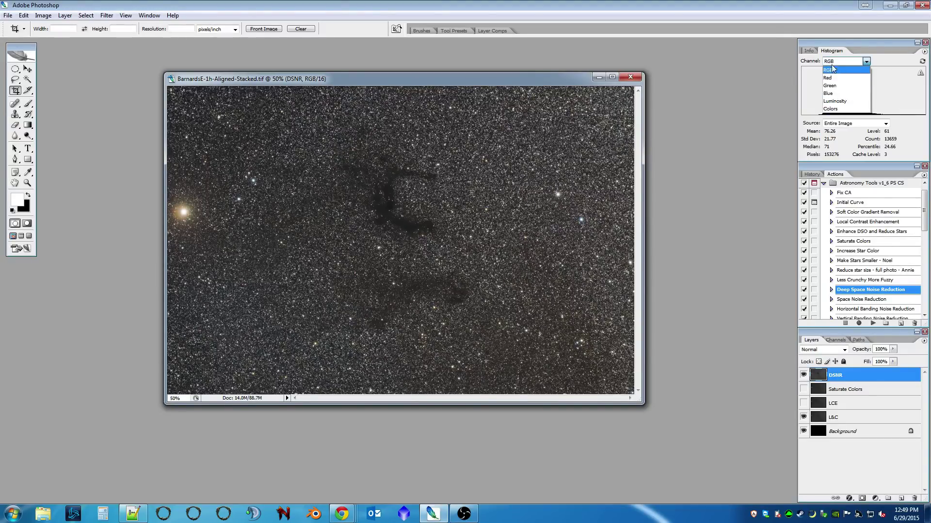
click(831, 108)
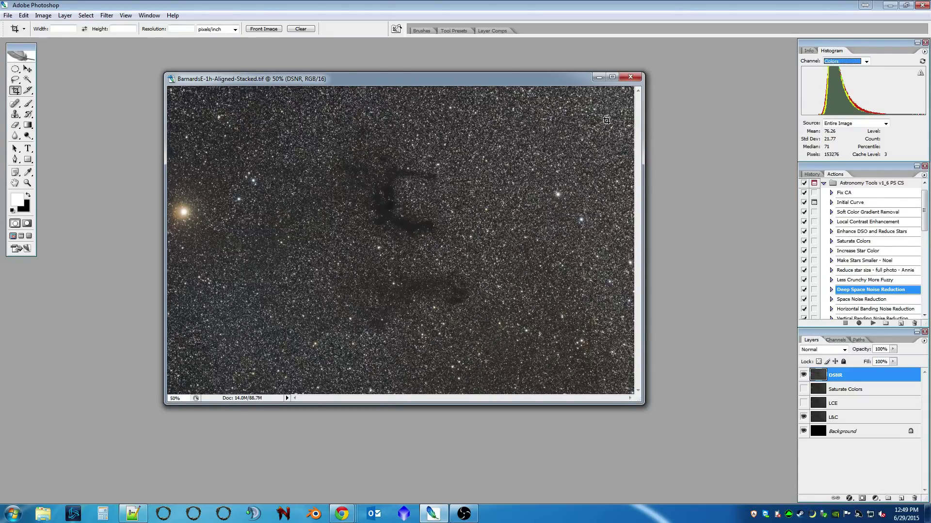
drag(358, 80, 343, 77)
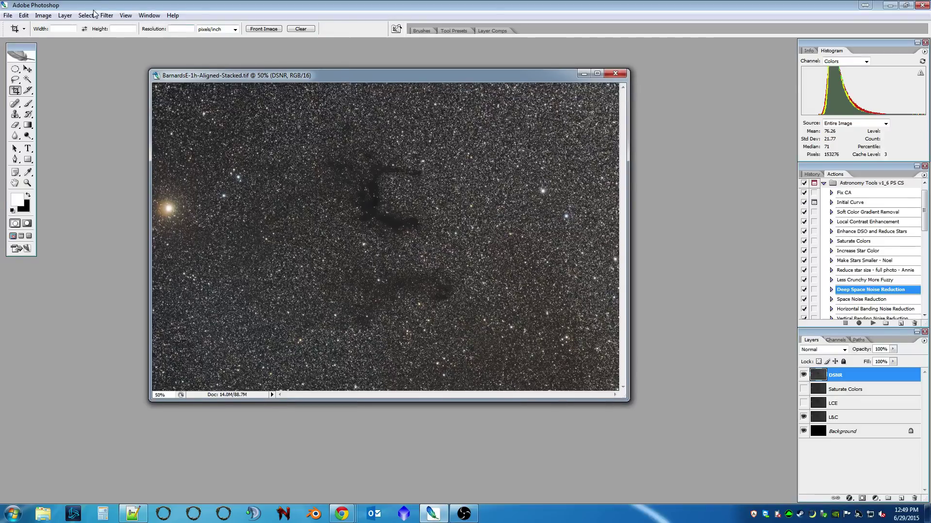
Apply the DeepSkyColors Hasta La Vista, Green! filter at Strong strength
click(106, 15)
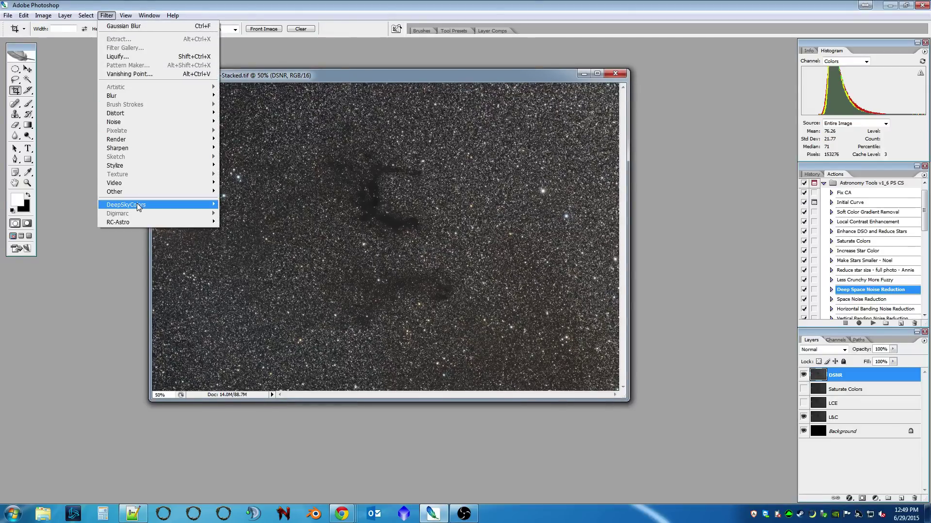
mouse_move(140, 204)
click(239, 206)
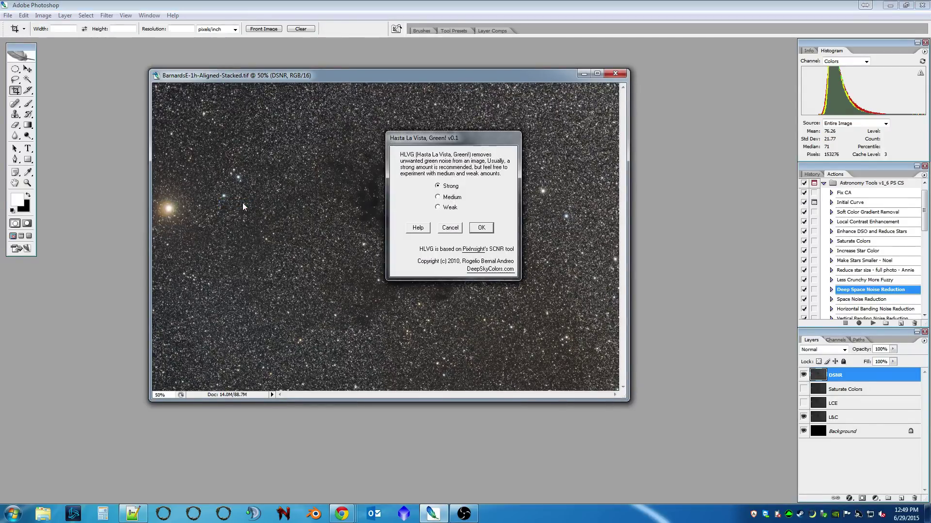
drag(461, 145, 710, 74)
click(731, 165)
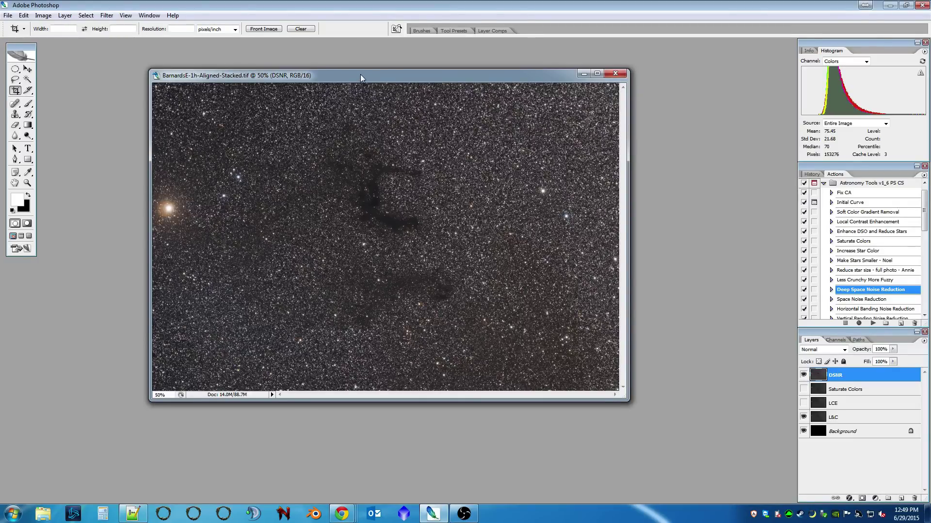
Shift the image window left, hide all palettes with Tab, and bring up Chrome
drag(360, 75, 351, 78)
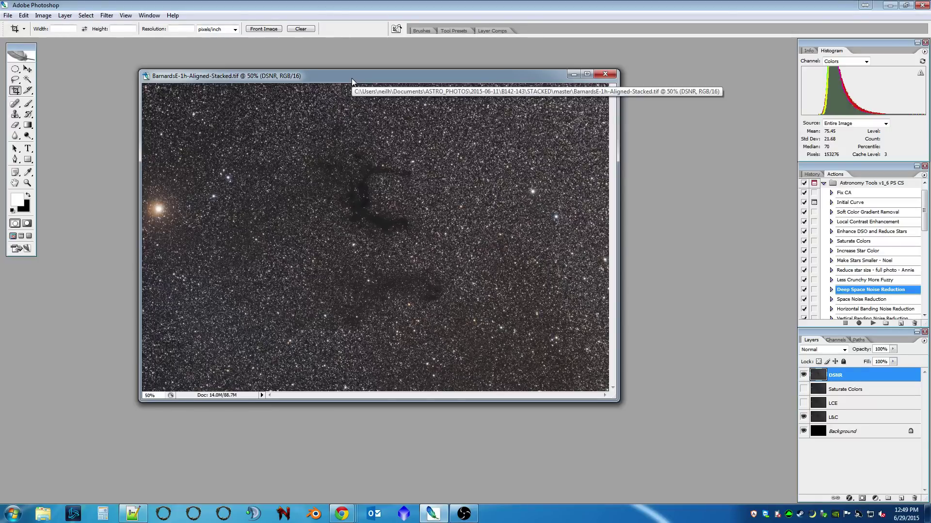
drag(351, 77, 297, 70)
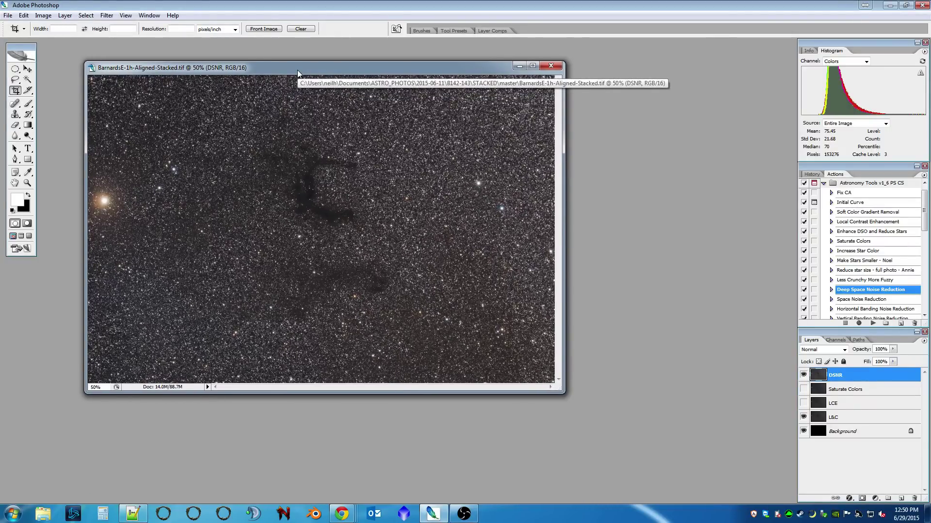
key(Tab)
drag(312, 74, 242, 64)
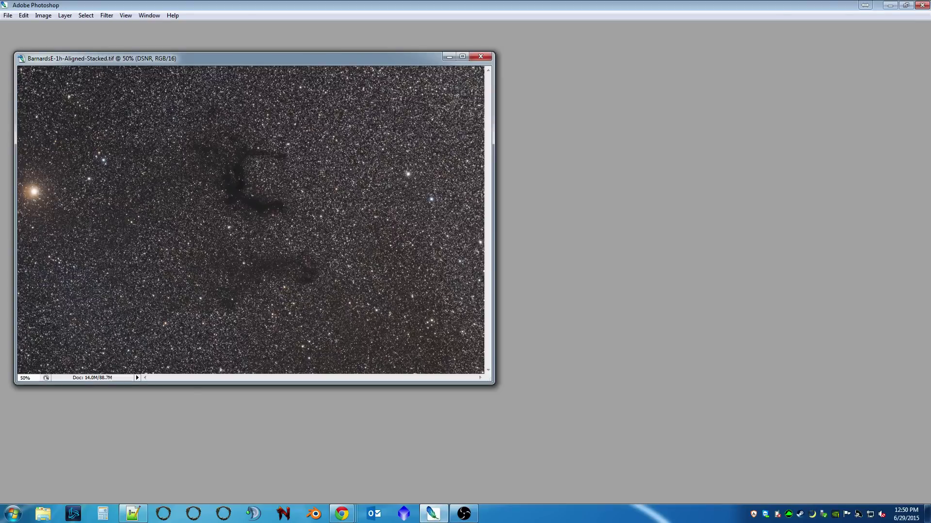
click(342, 514)
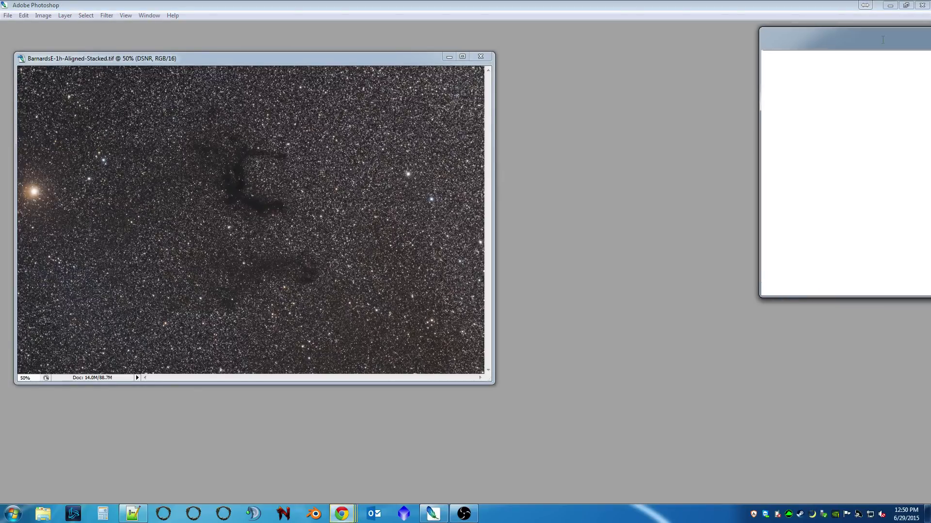
Position and enlarge the Chrome window so the BarnardsE-Neil-1 photo sits beside the image
drag(637, 60, 616, 59)
double_click(616, 60)
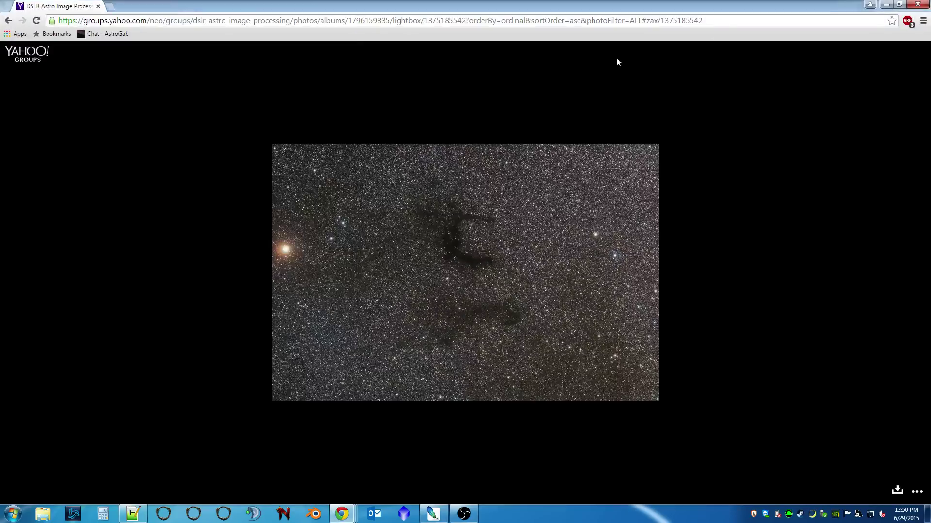
double_click(678, 8)
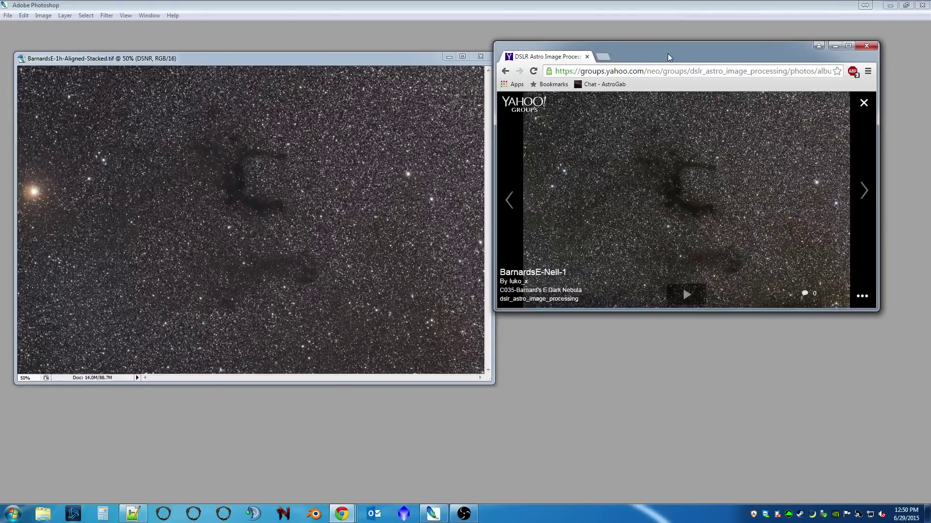
drag(669, 54, 668, 46)
drag(872, 302, 913, 382)
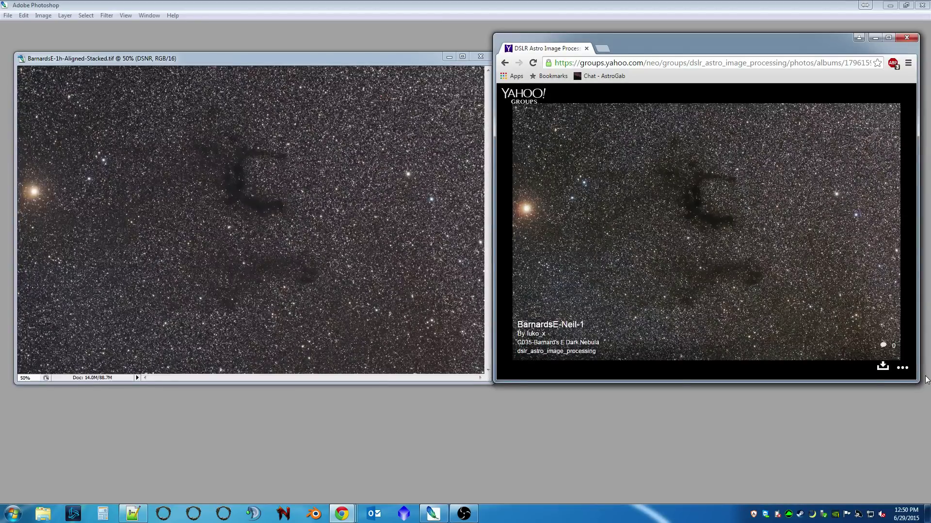
drag(918, 384, 930, 383)
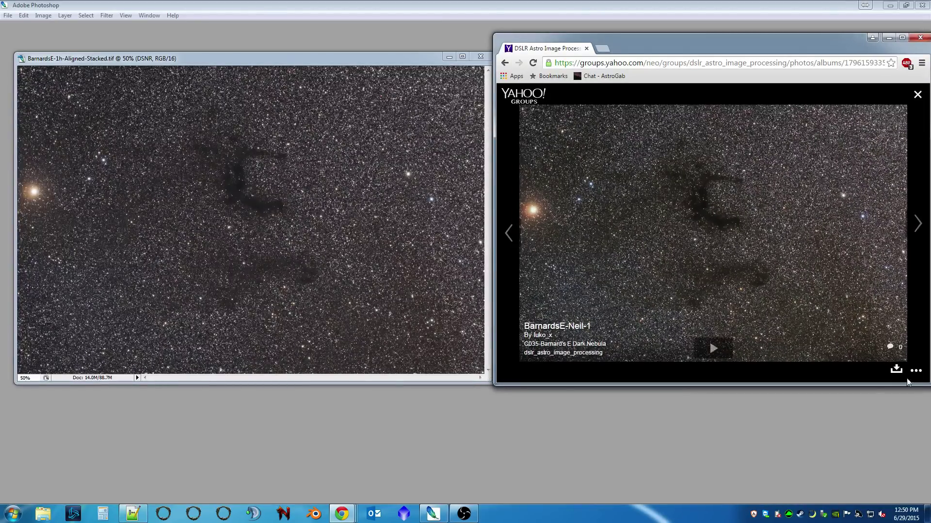